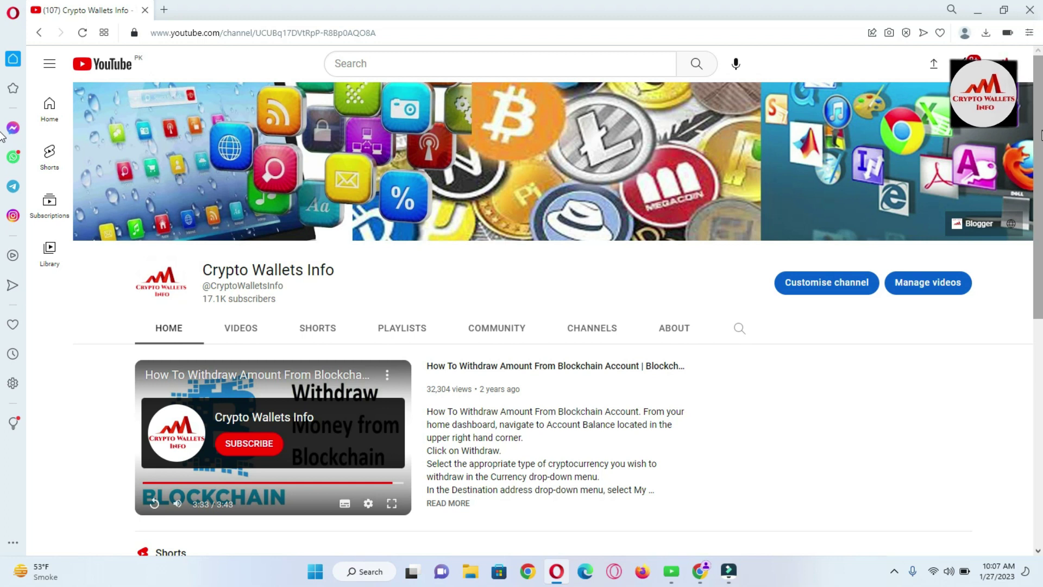
- Switch to Google Chrome, search Google for coinmarketcap and open the CoinMarketCap website
left_click(695, 580)
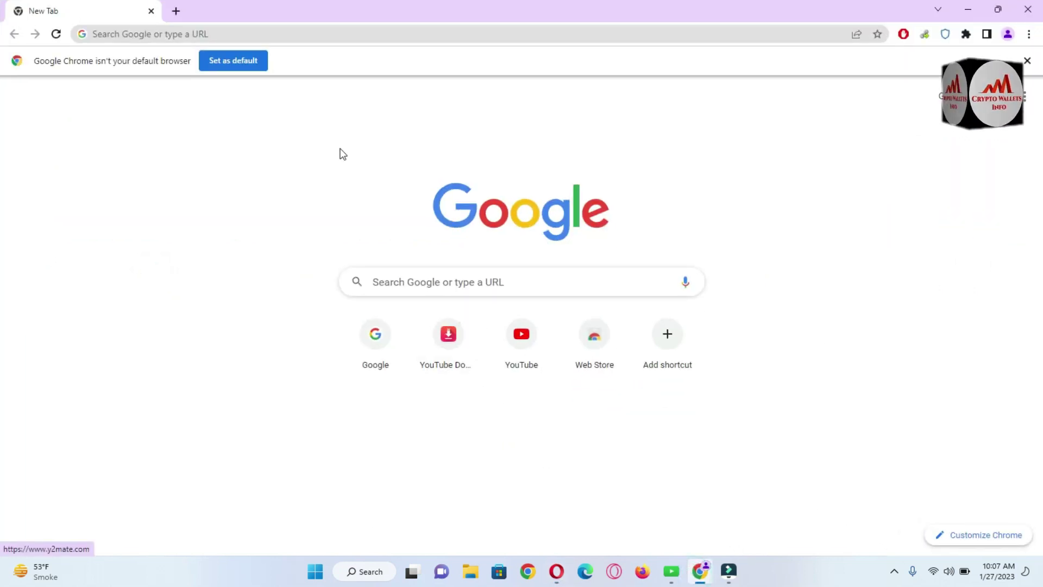
left_click(265, 32)
type("coinmarketcap")
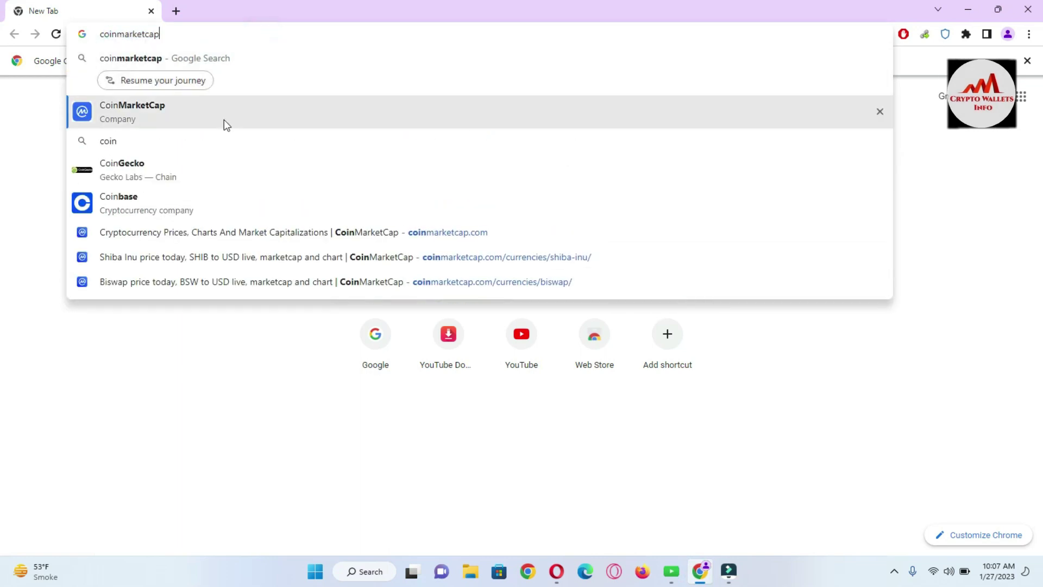
left_click(224, 119)
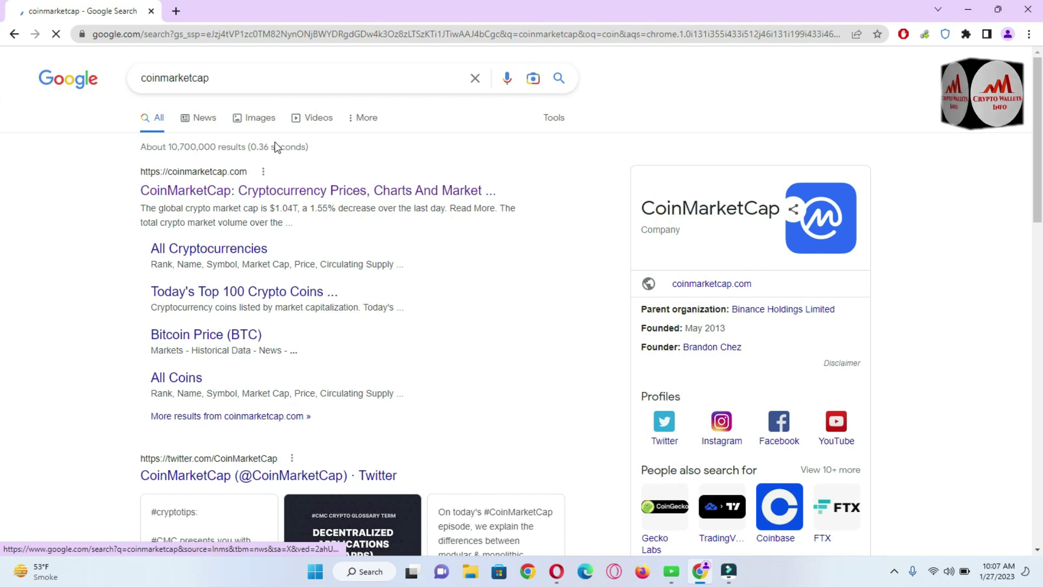
left_click(264, 194)
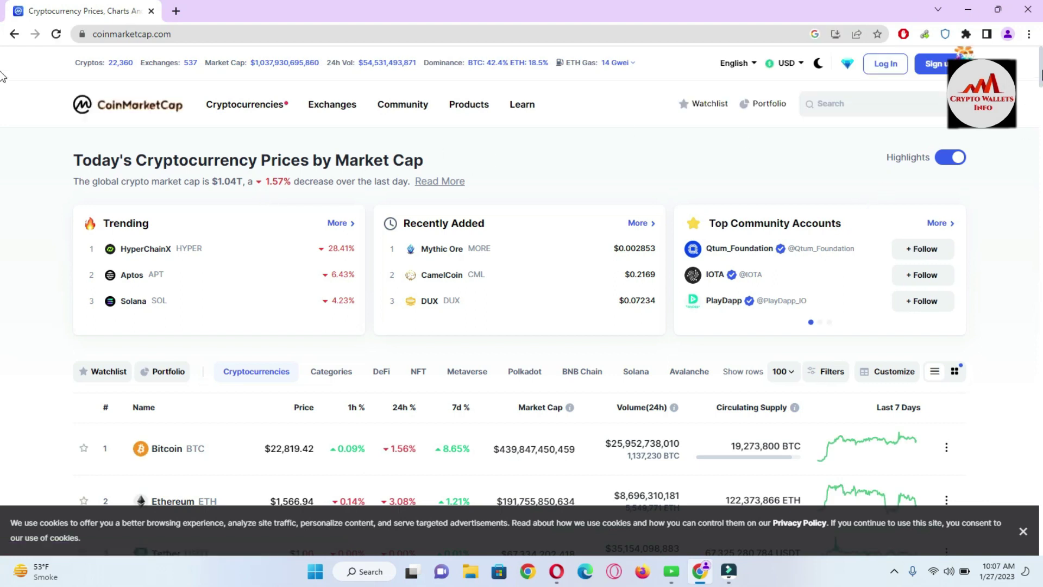
- Open the Tether (USDT) page from the cryptocurrency list and examine its token label and contract details
scroll(2, 84, "down", 2)
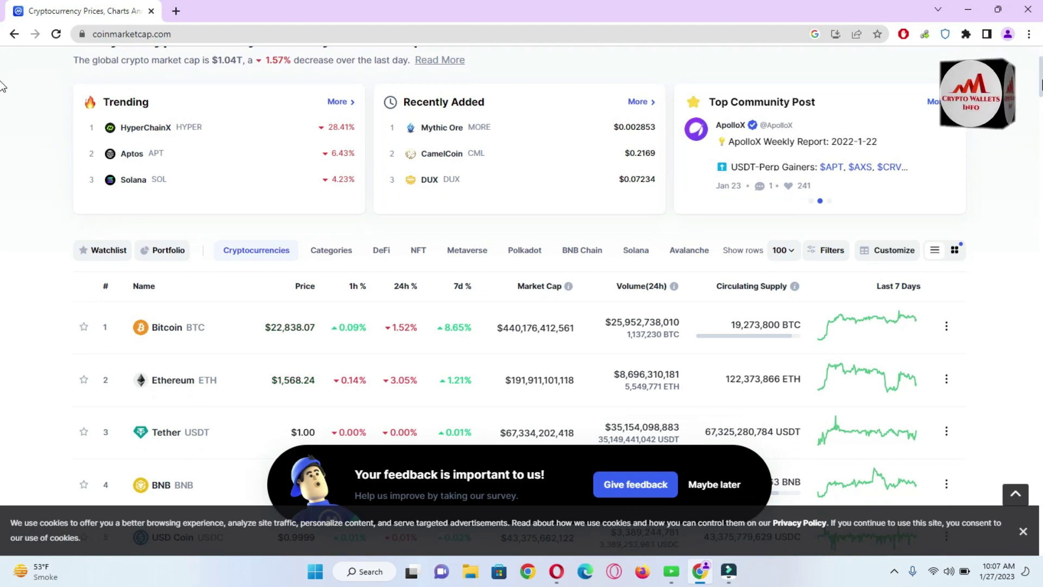
scroll(2, 87, "down", 2)
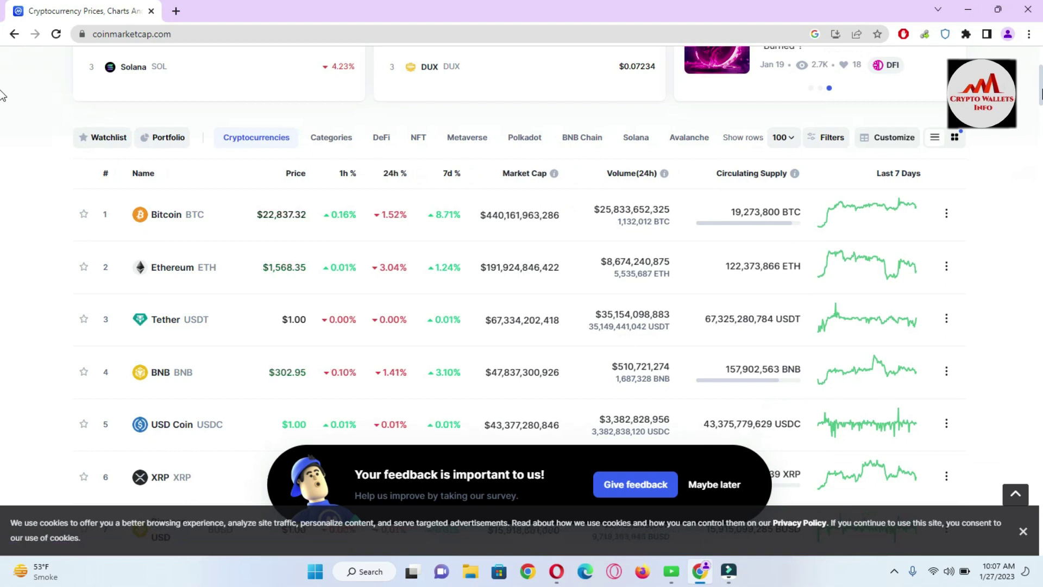
scroll(2, 95, "down", 1)
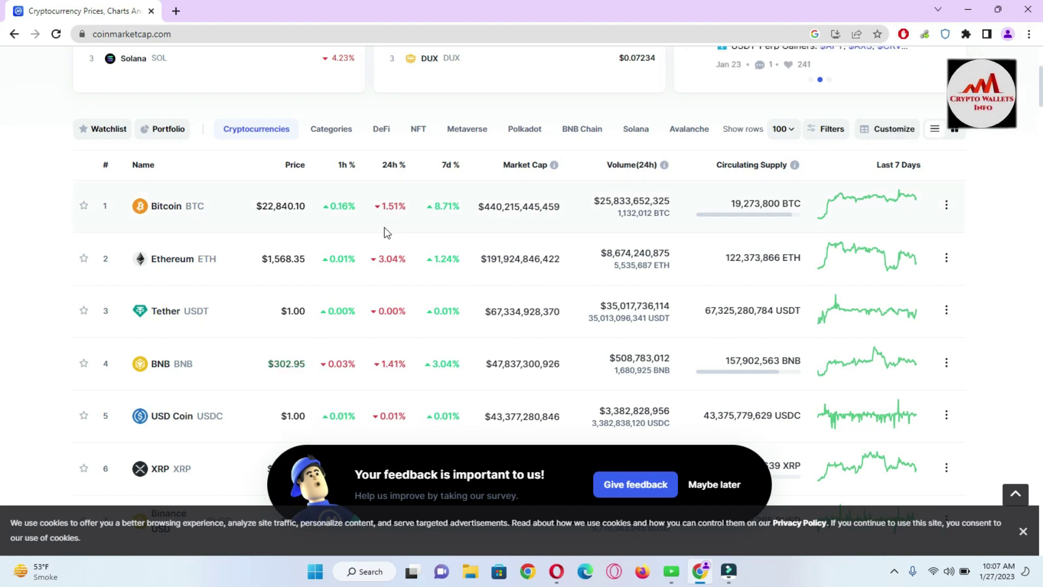
left_click(186, 312)
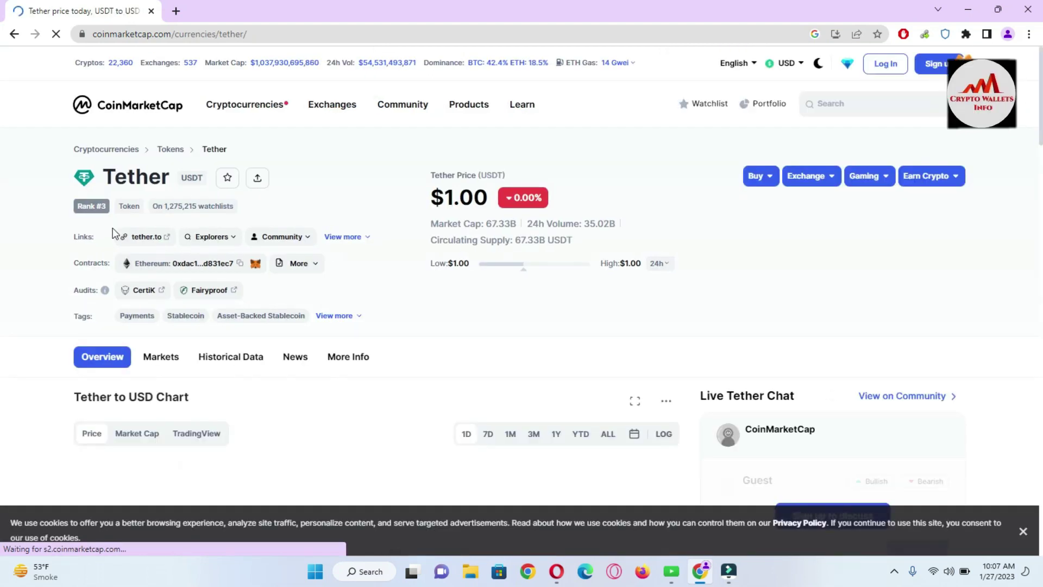
left_click_drag(134, 207, 142, 210)
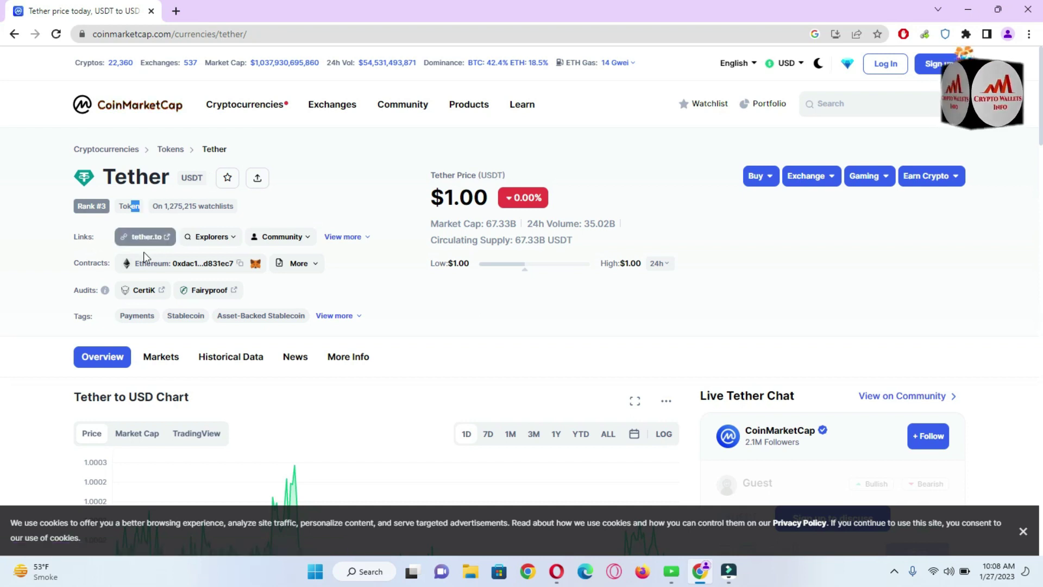
left_click(259, 246)
left_click(348, 169)
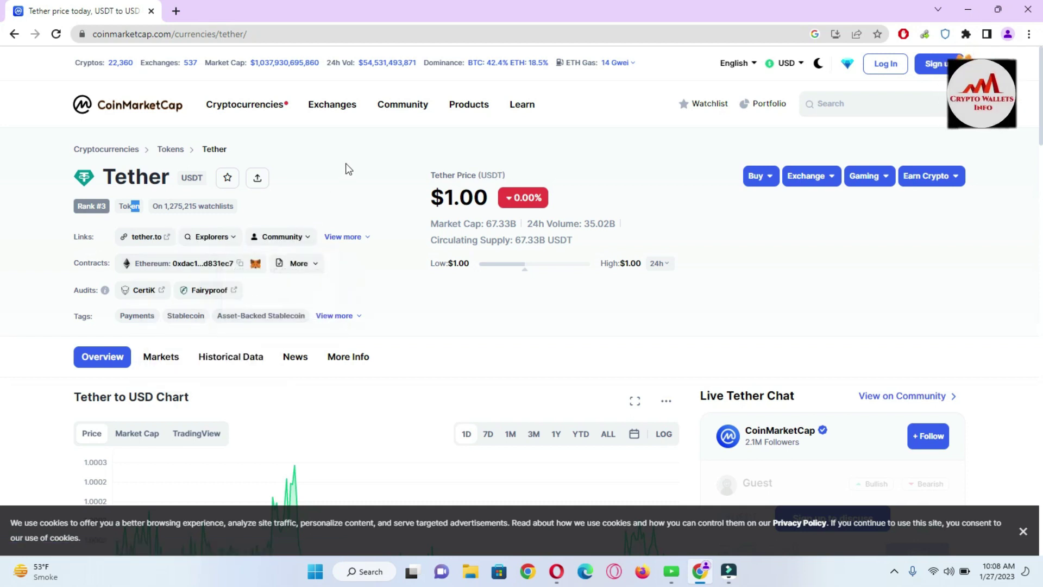
- Find the BscScan website in a new browser tab and look up usdt there to open the Tether USD (Wormhole) token page
left_click(175, 10)
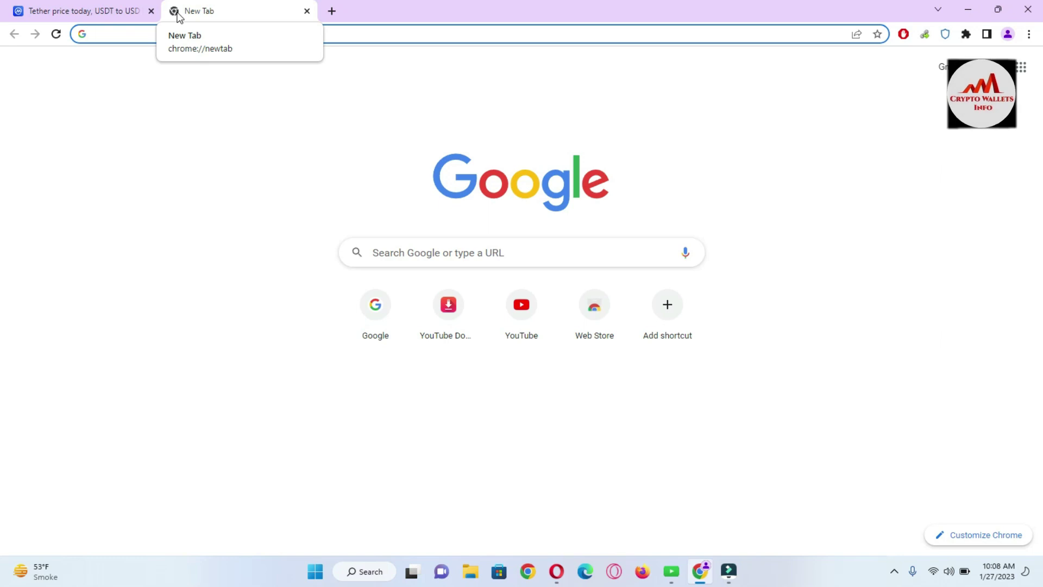
left_click(111, 34)
type("bsc")
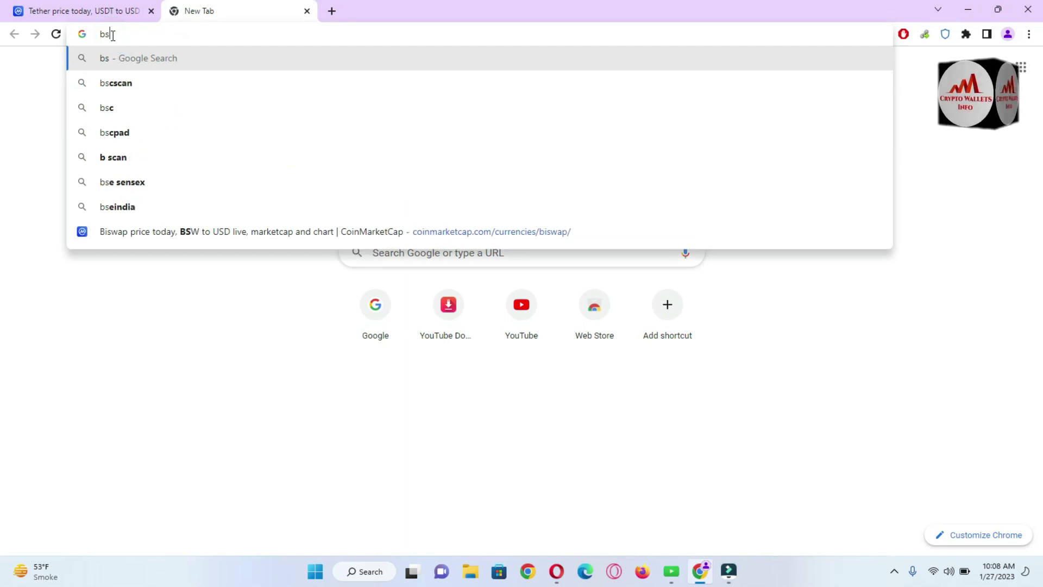
left_click(131, 86)
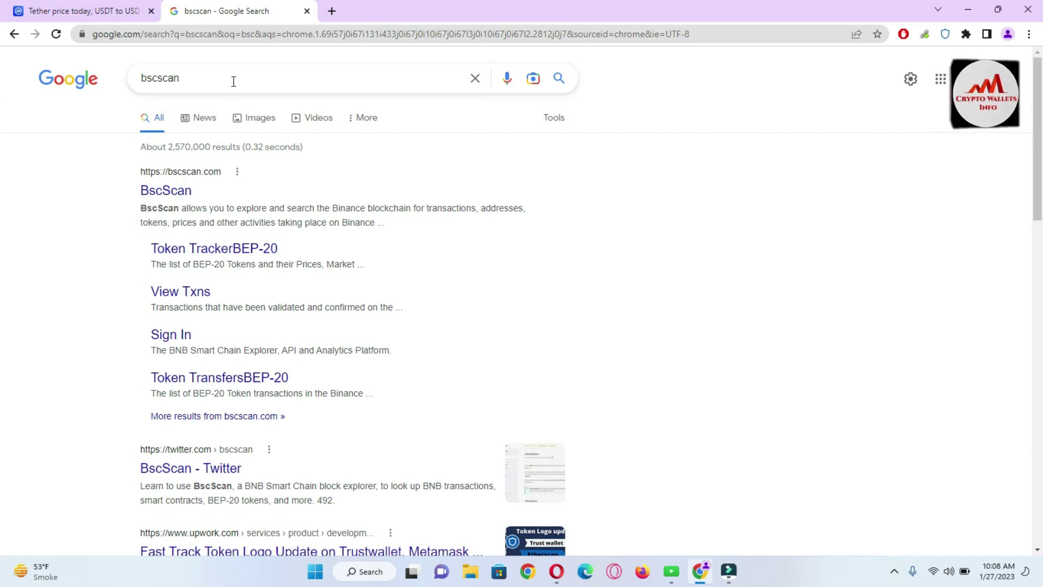
left_click(175, 195)
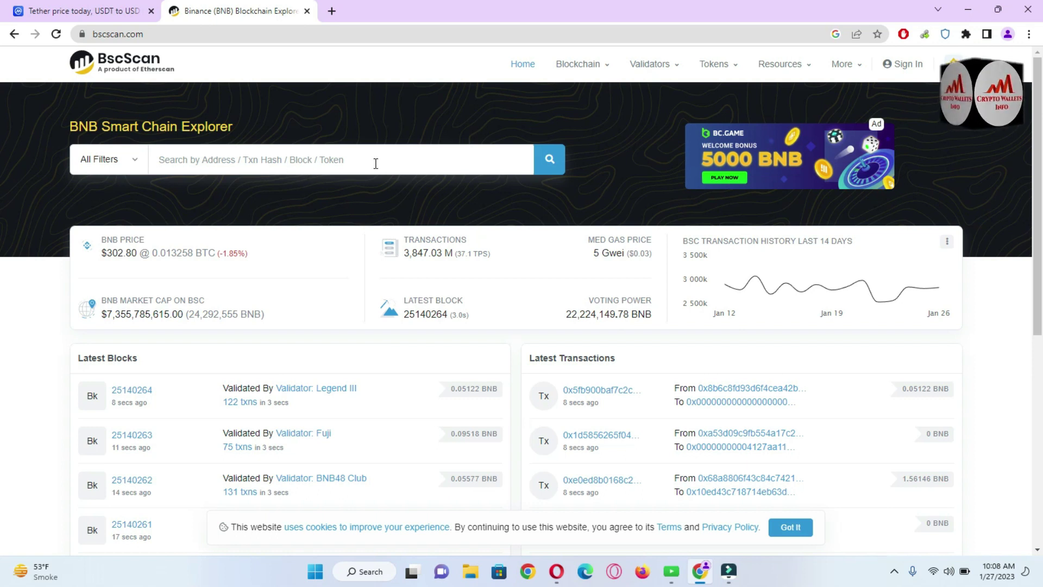
type("usdt")
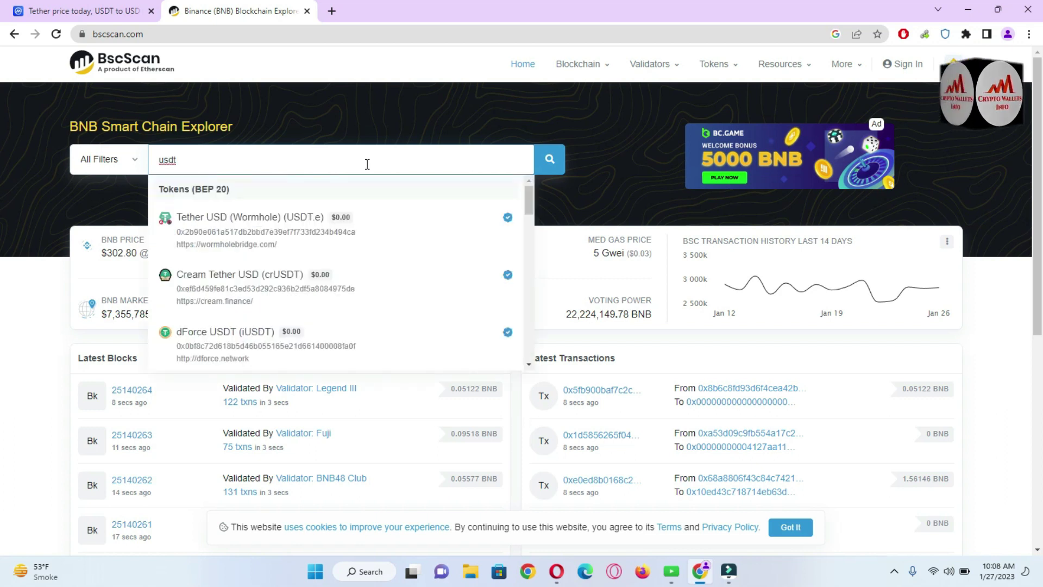
left_click(219, 232)
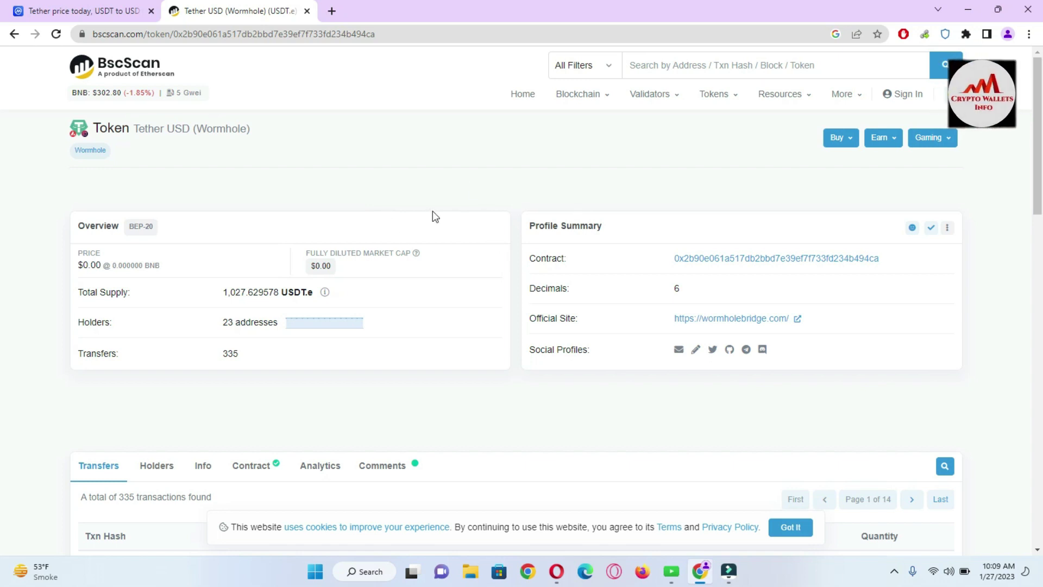
- Unlock the Trust Wallet extension with the wallet password and view its token list
left_click(945, 35)
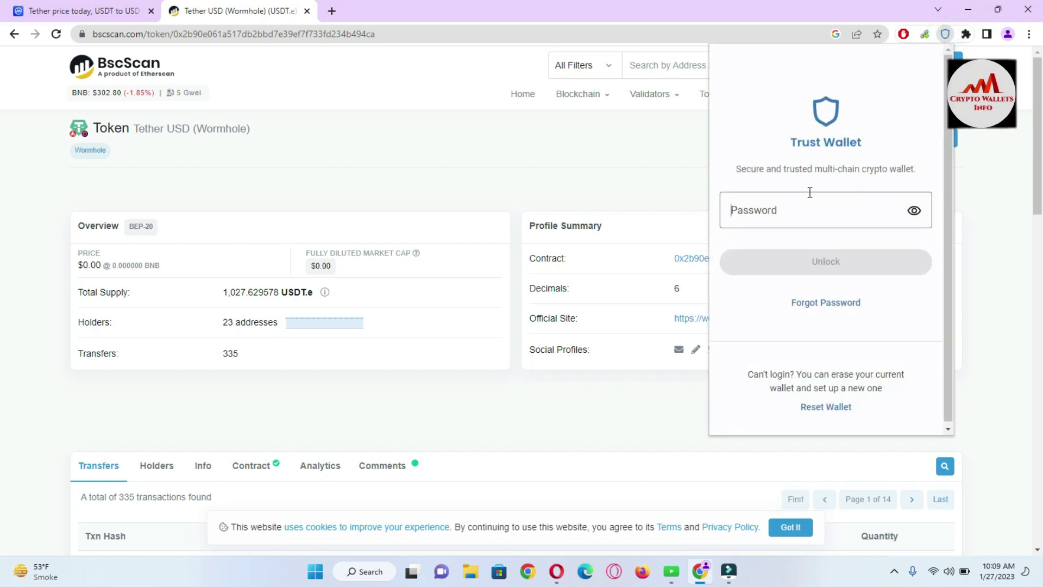
left_click(802, 203)
type("a")
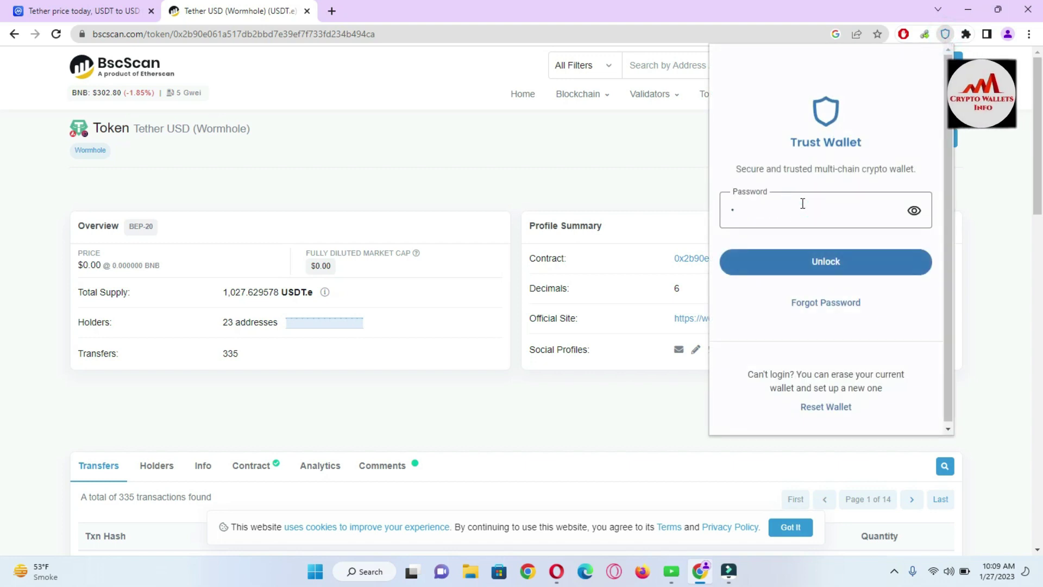
type("••••")
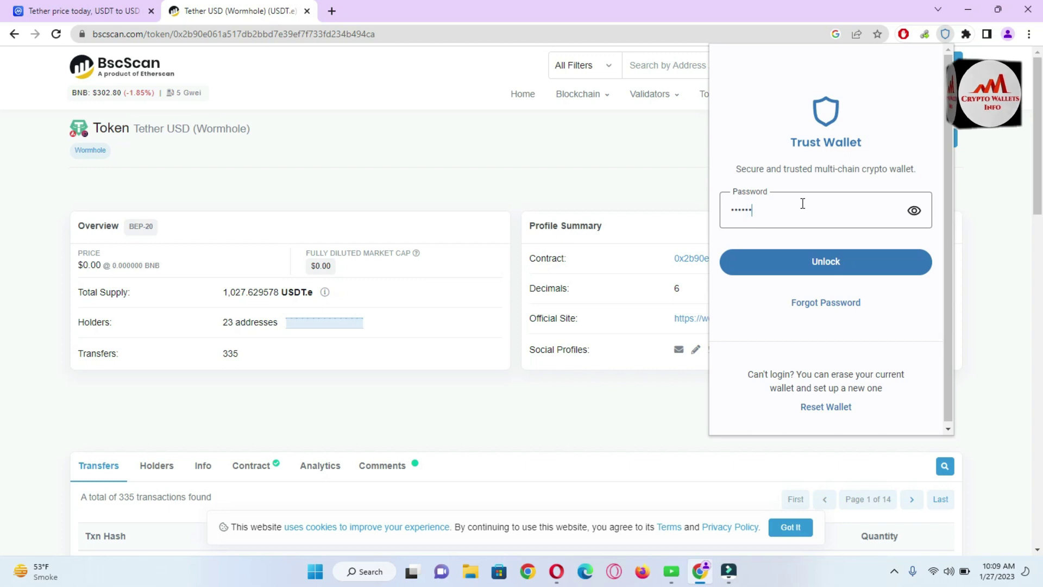
type("•••••••••")
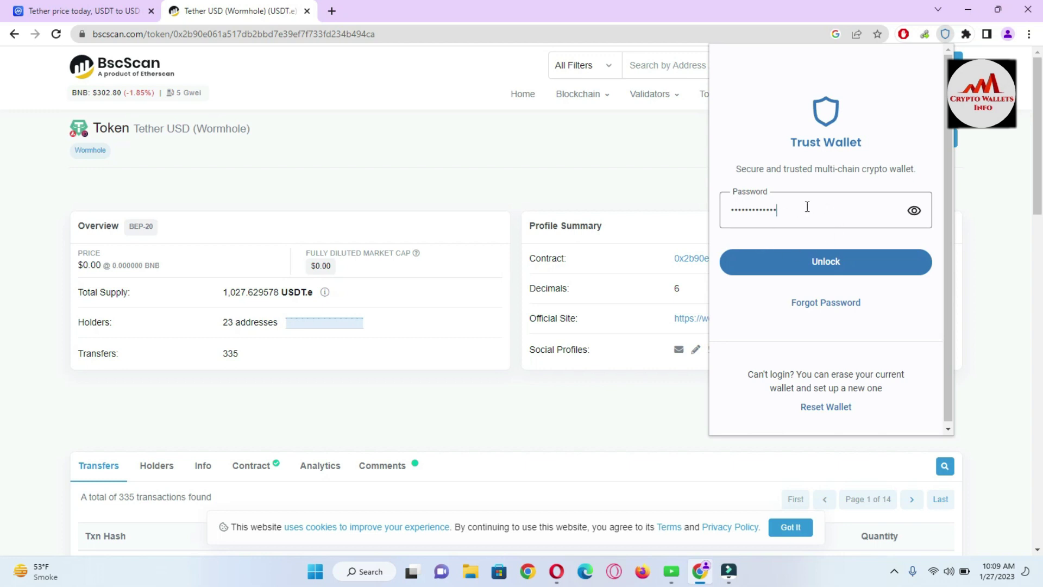
left_click(834, 265)
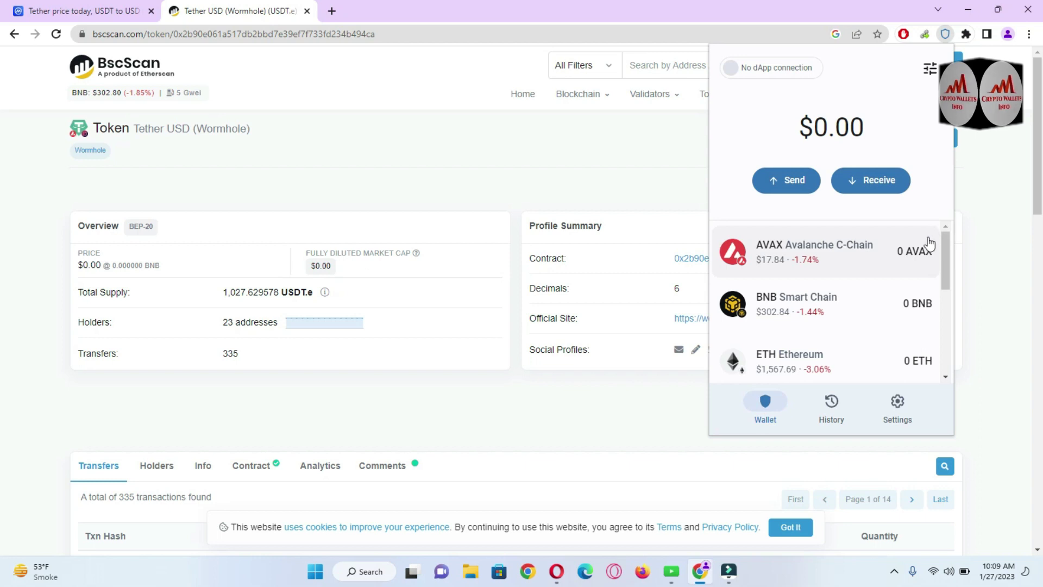
left_click_drag(947, 249, 953, 228)
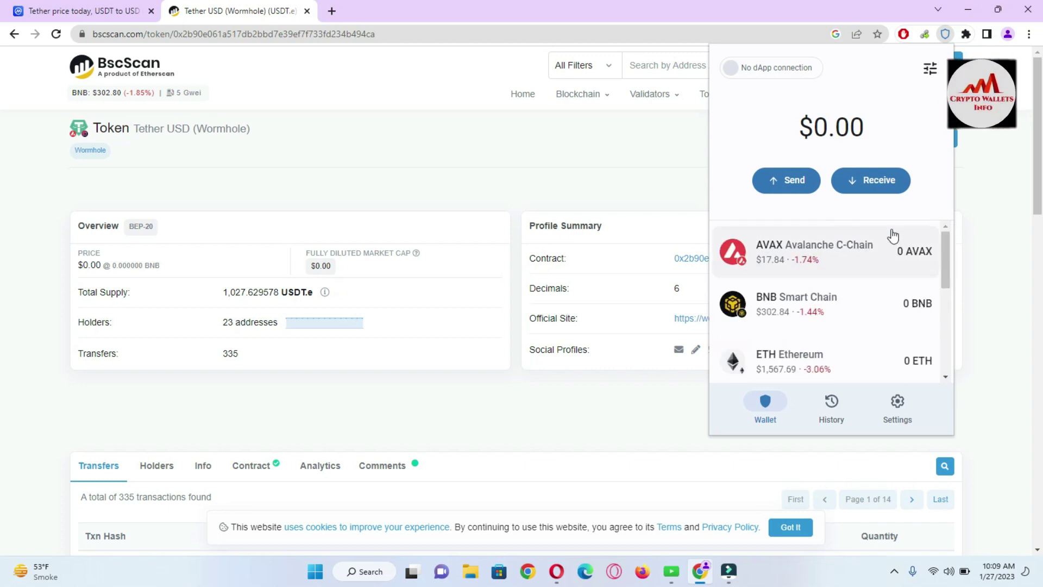
left_click(938, 65)
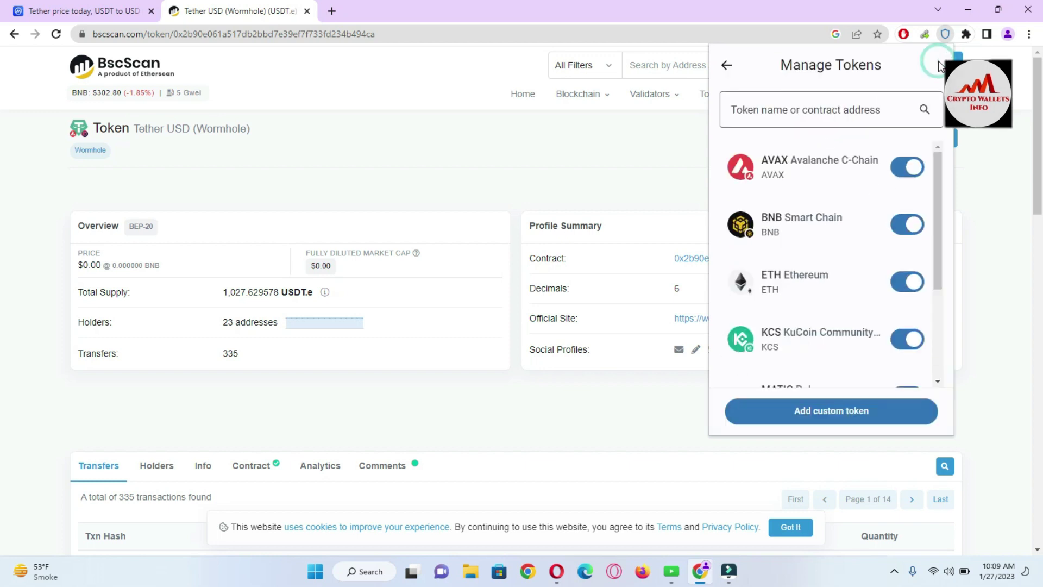
mouse_move(944, 182)
left_mouse_down()
mouse_move(941, 271)
mouse_move(946, 163)
left_mouse_up()
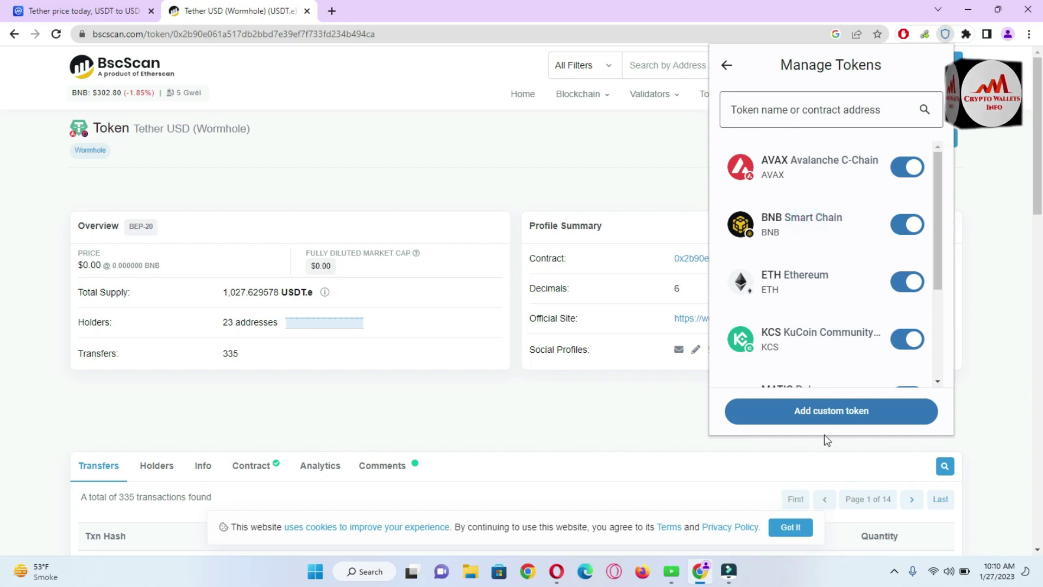
left_click(835, 421)
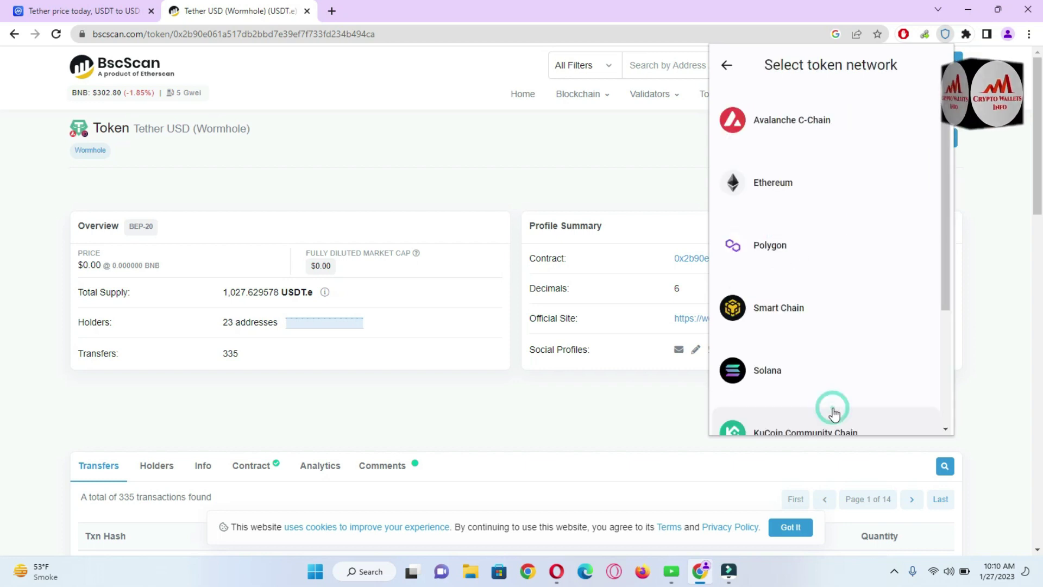
left_click_drag(944, 196, 945, 265)
left_click(787, 199)
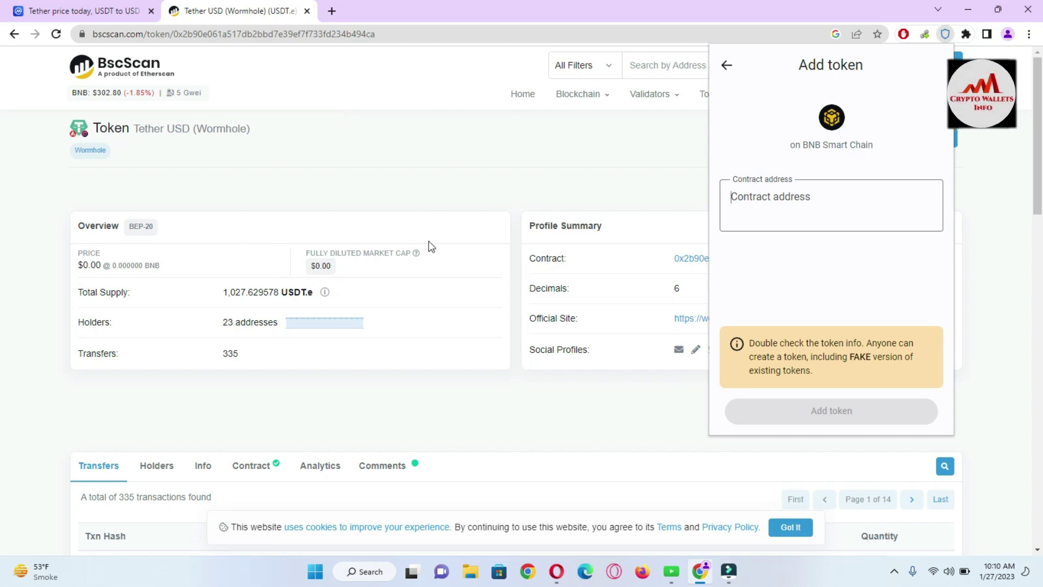
- Copy the Tether USD (Wormhole) contract address from the token's profile summary on BscScan
left_click(569, 256)
left_click_drag(569, 259, 504, 266)
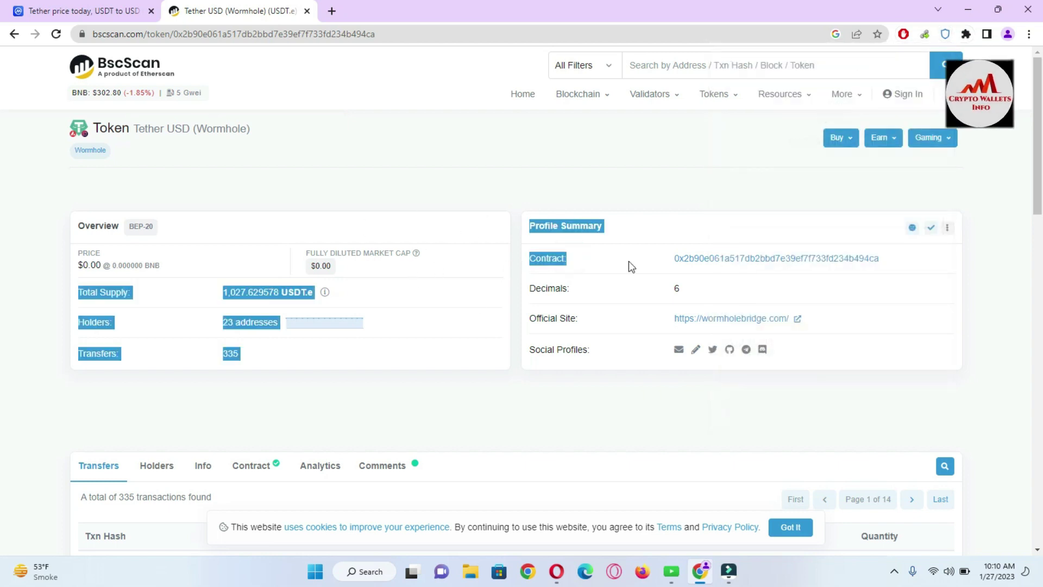
left_click(660, 260)
left_click_drag(661, 261, 904, 250)
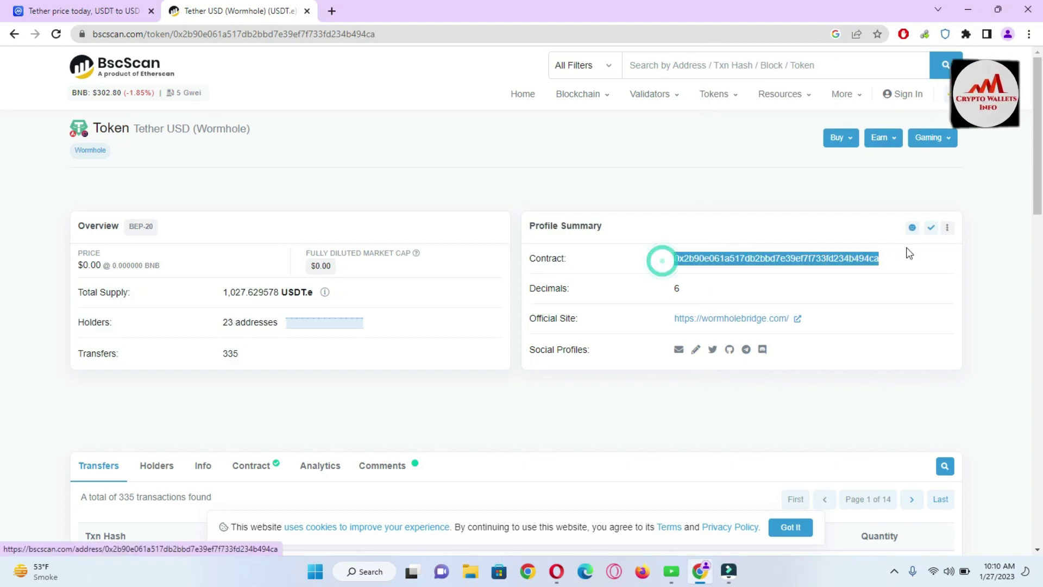
left_click(954, 275)
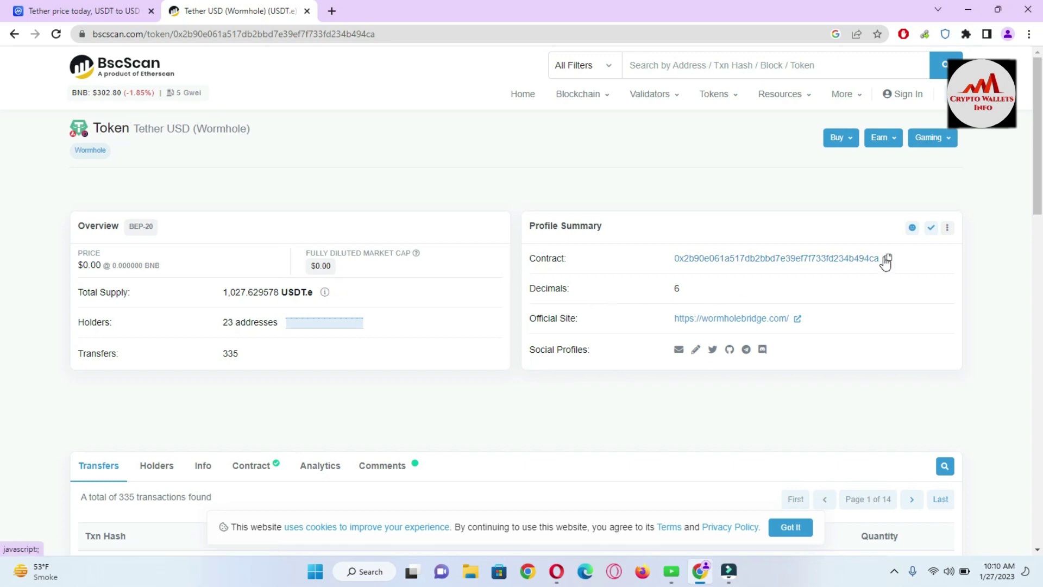
left_click(889, 260)
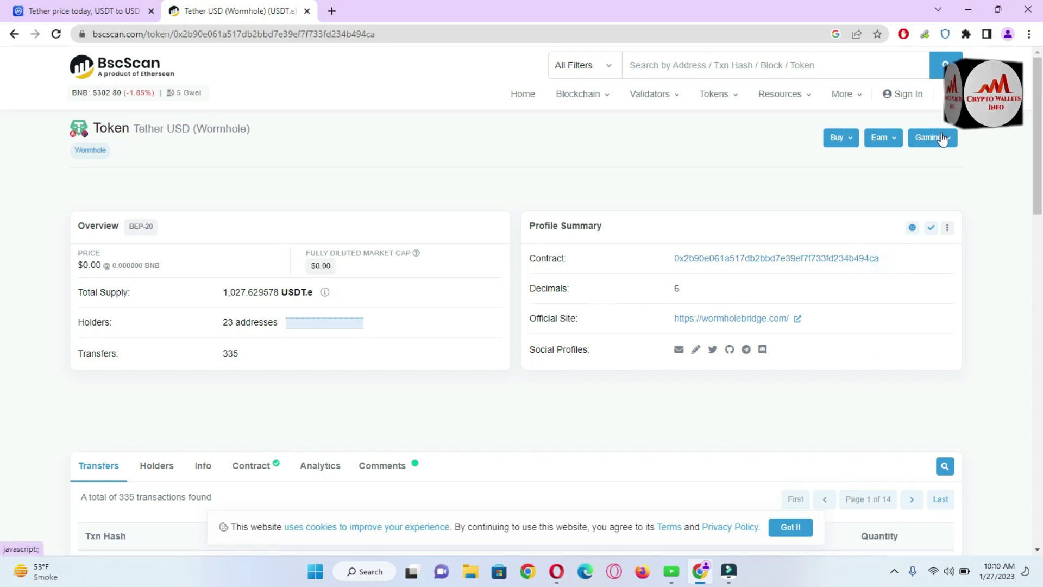
- Start adding a custom token on Smart Chain in Trust Wallet and paste the copied contract address into it
left_click(946, 34)
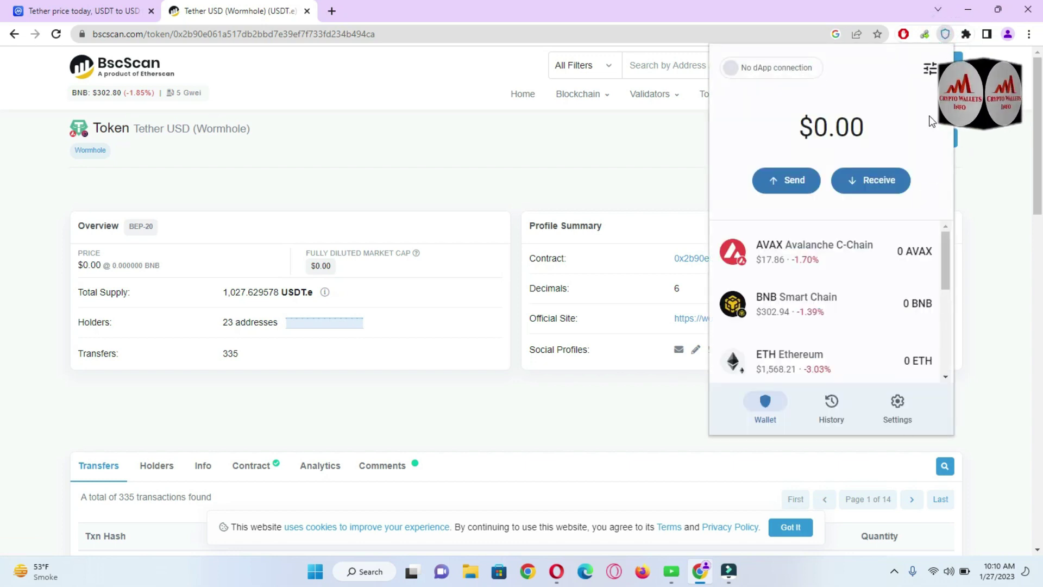
left_click(930, 79)
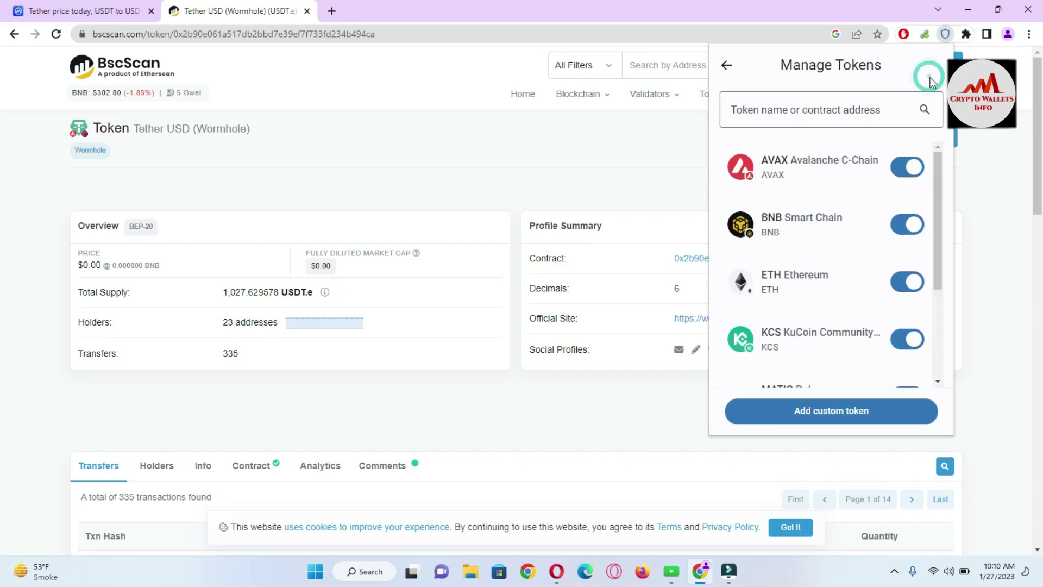
left_click(843, 421)
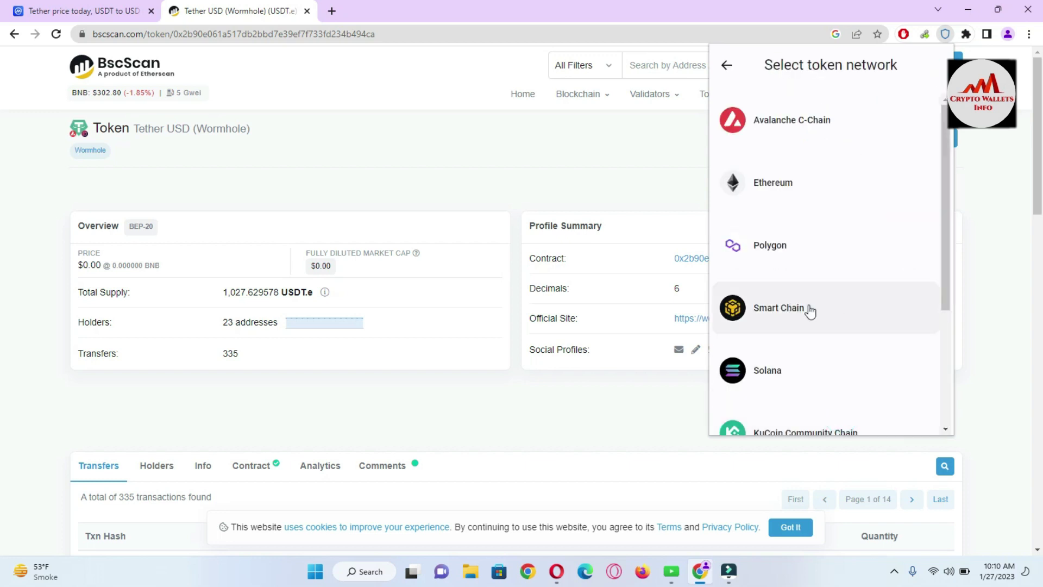
left_click(765, 328)
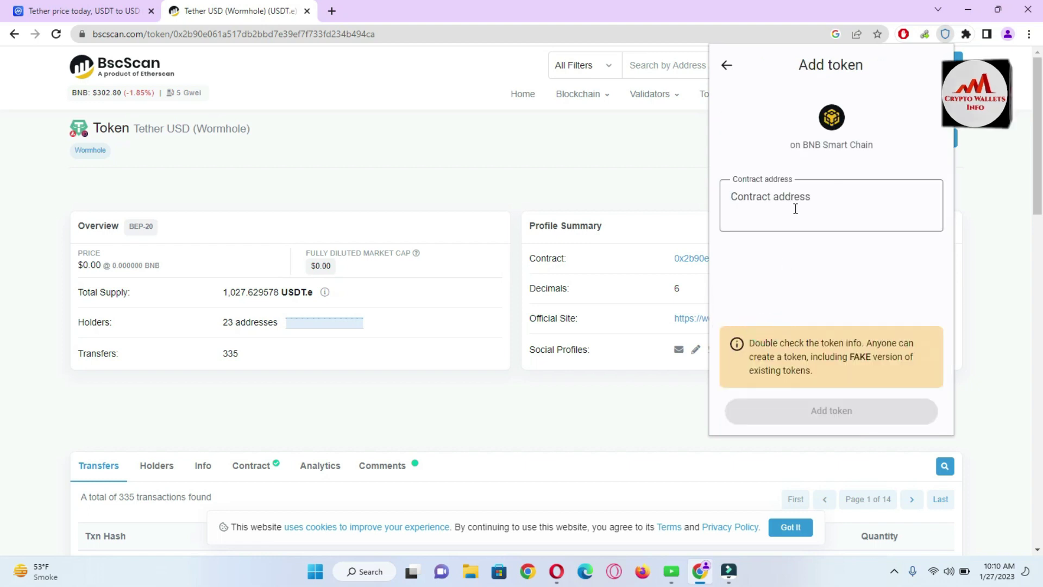
key("ctrl+v")
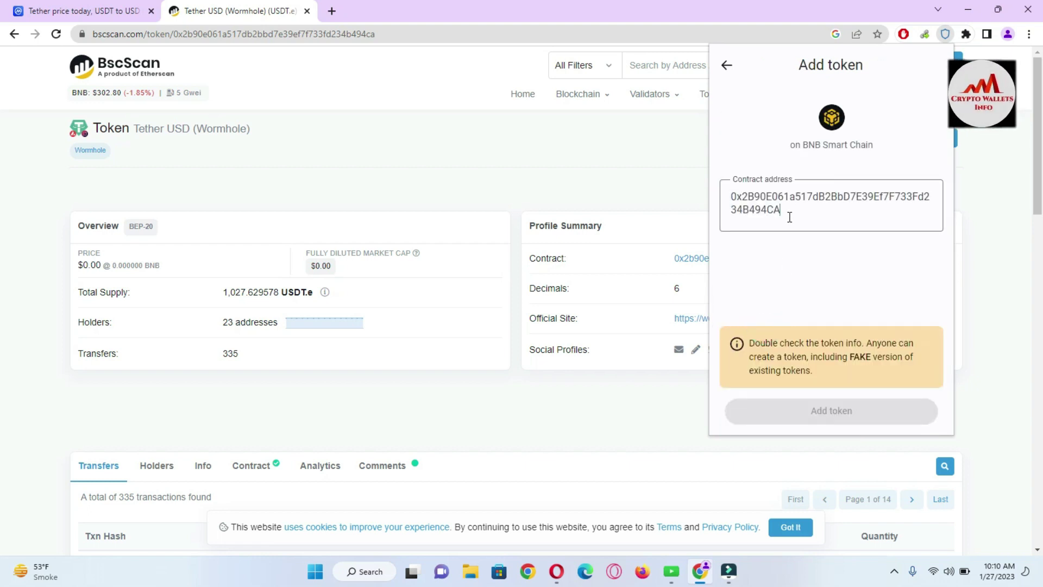
- Recheck the contract address pasted for the BNB Smart Chain token, and try Ethereum as the custom token's network instead
left_click(862, 247)
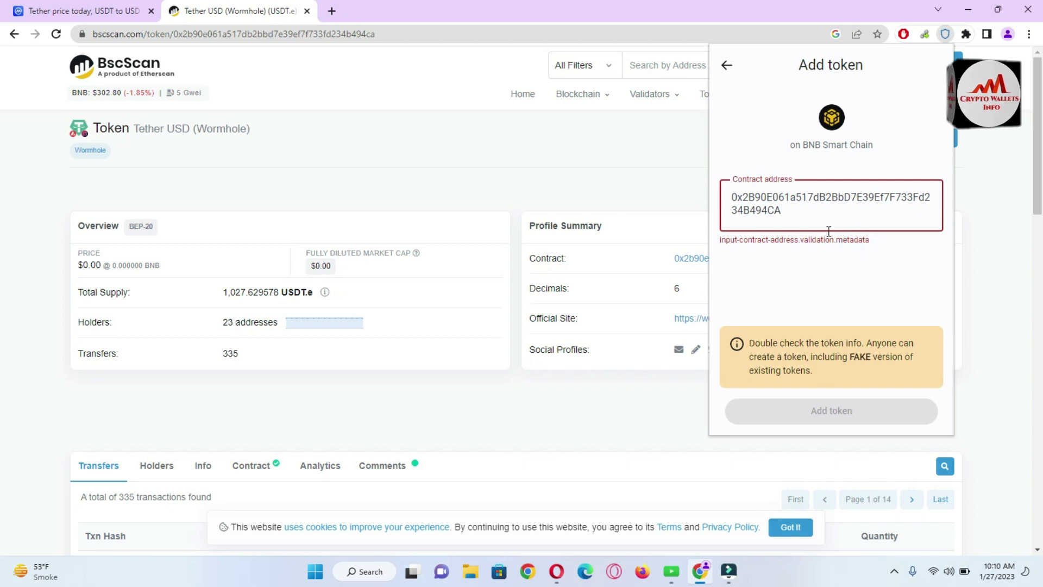
left_click(802, 215)
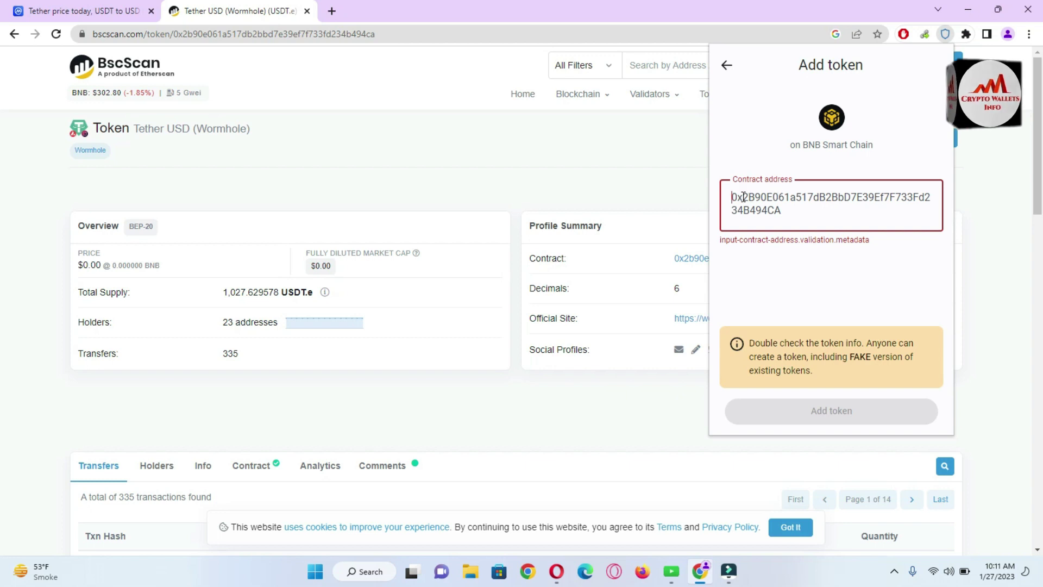
double_click(790, 210)
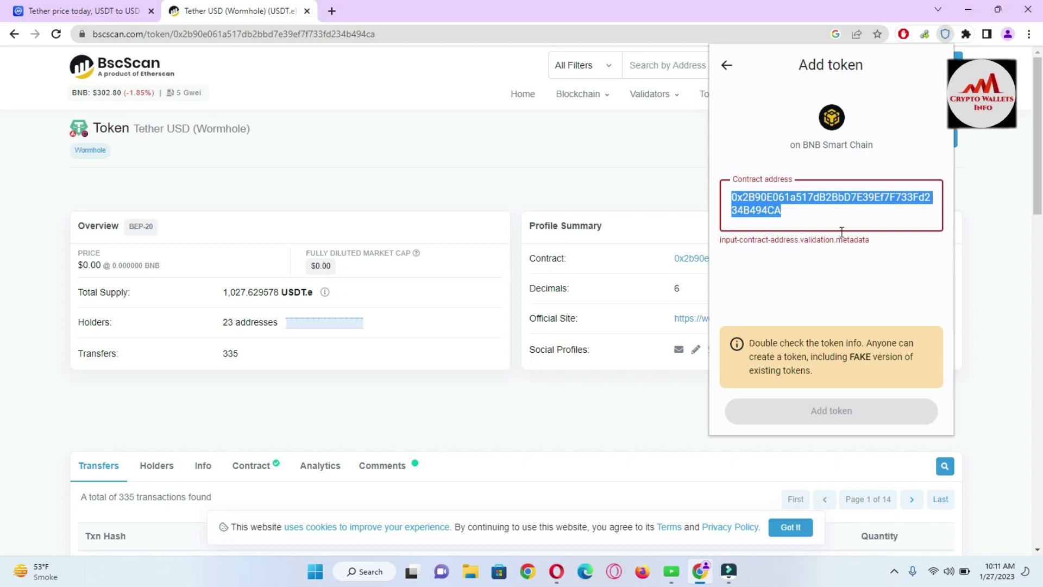
left_click(808, 219)
left_click(807, 217)
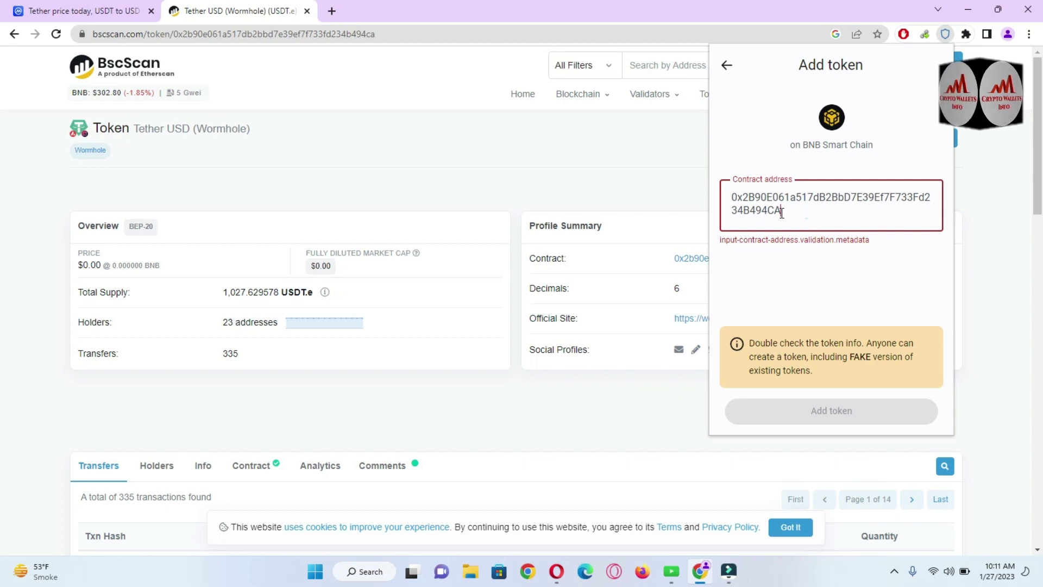
double_click(806, 217)
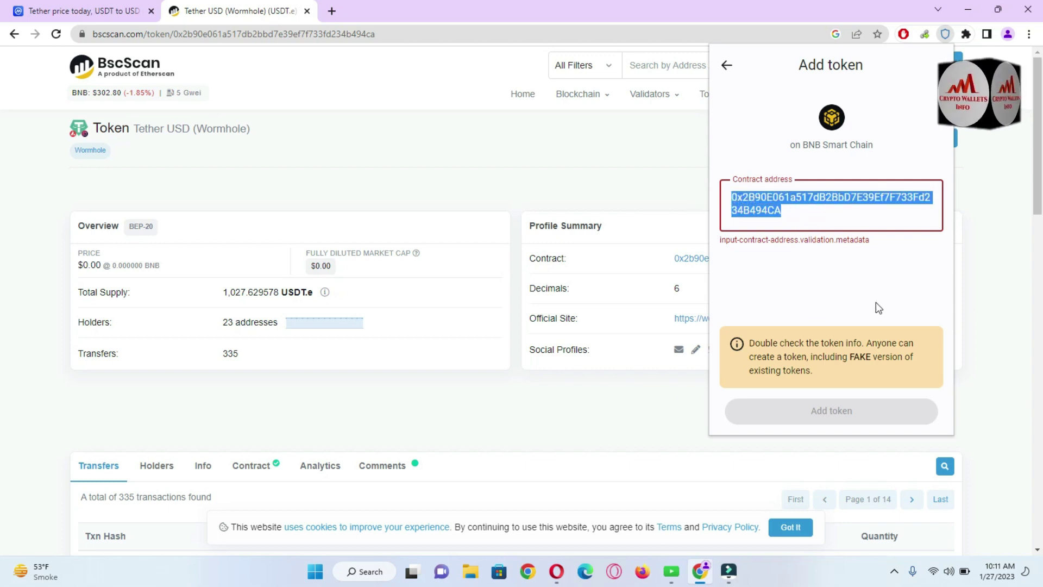
left_click(727, 65)
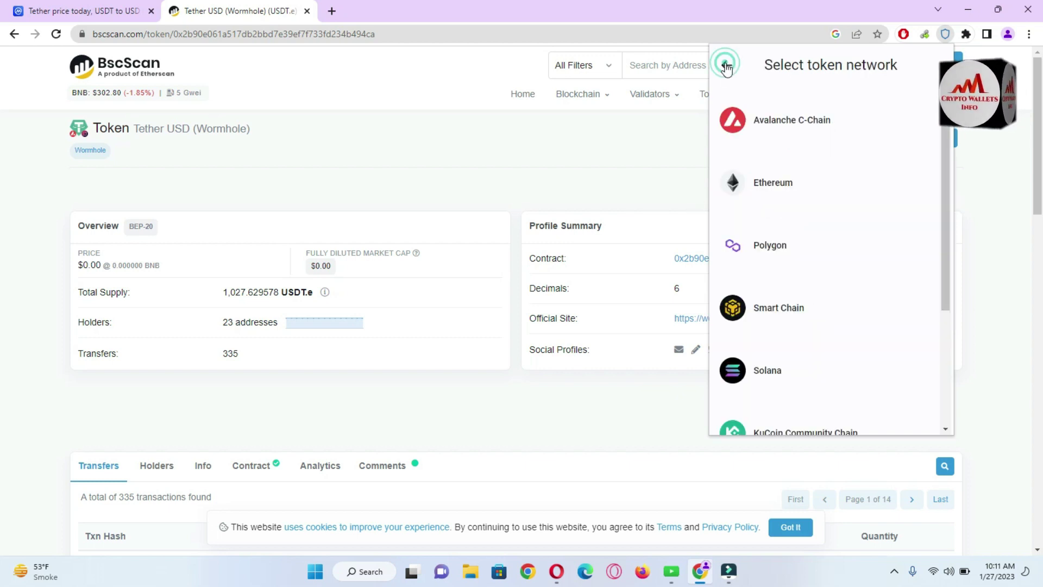
left_click(788, 179)
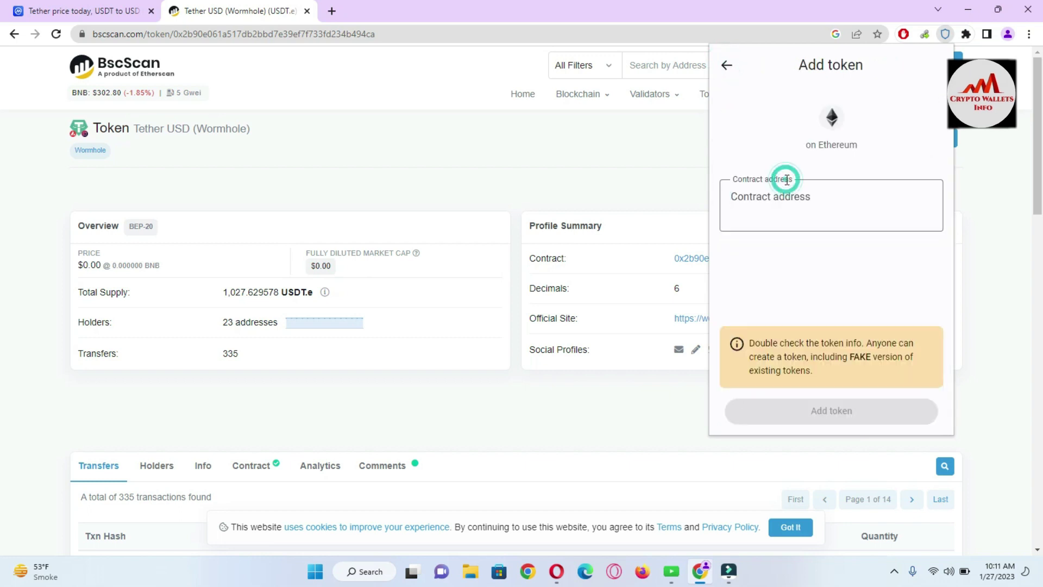
- Search the web for etherscan in a new browser tab and open the Etherscan website
left_click(334, 10)
left_click(252, 35)
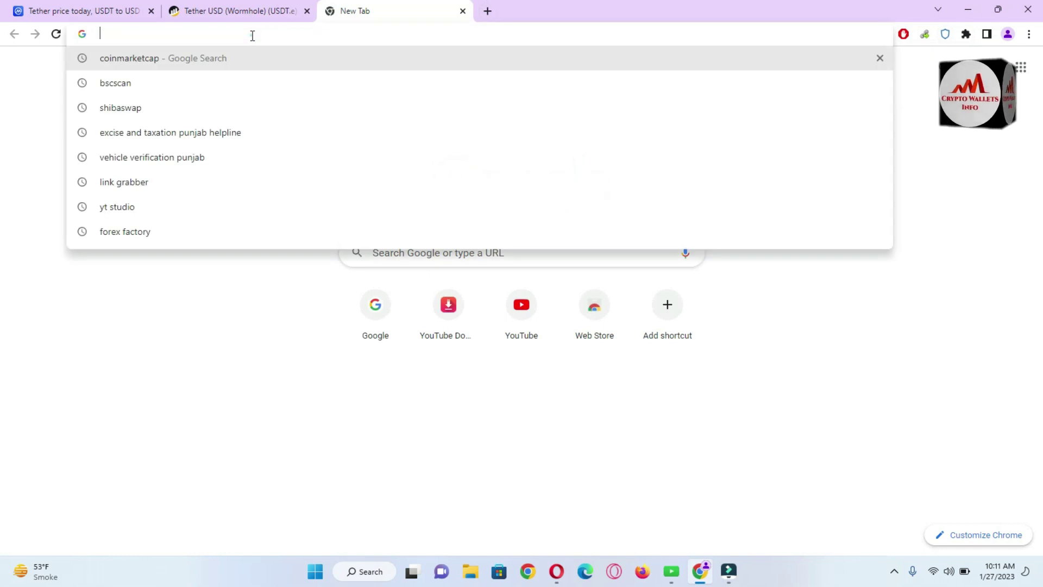
type("etherscan")
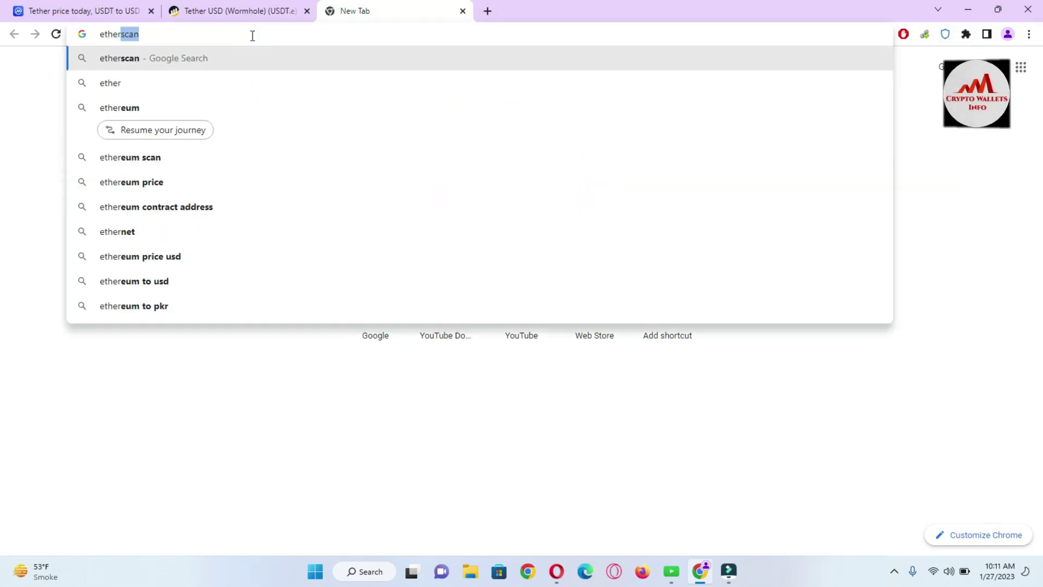
left_click(227, 60)
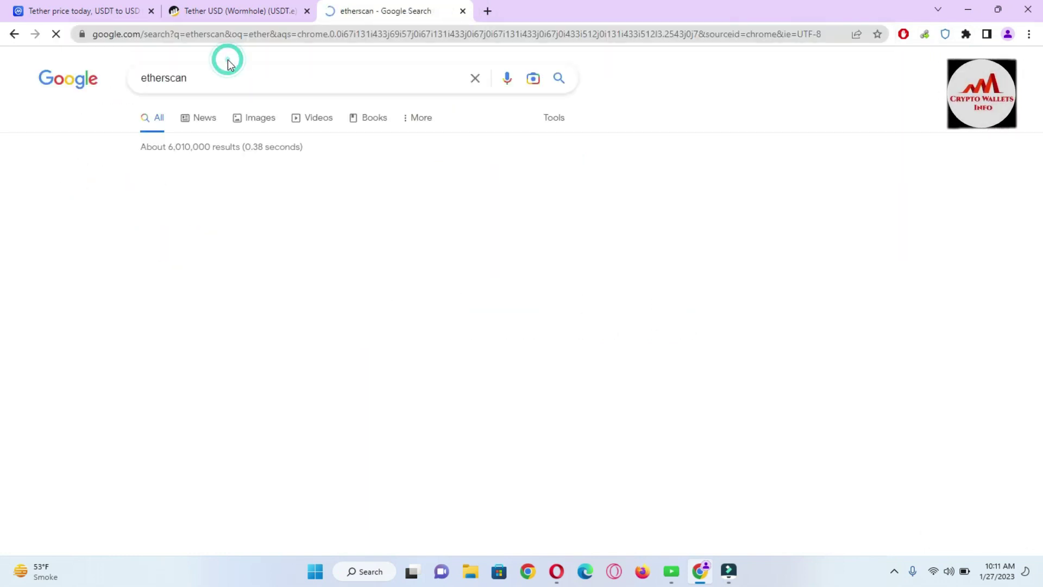
left_click(167, 239)
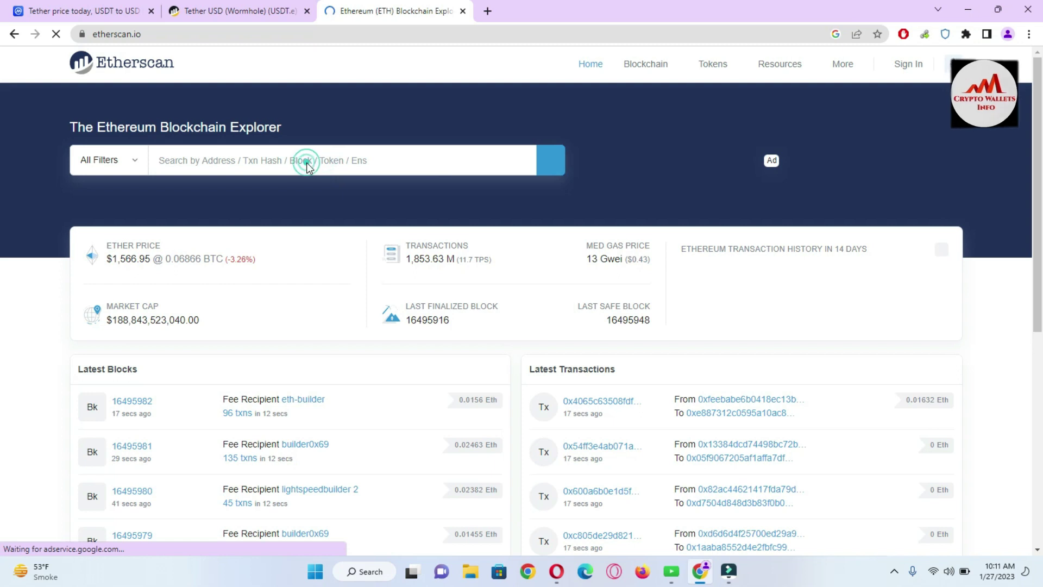
- Look up usdt on Etherscan and copy the contract address of the Tether USD (USDT) token
left_click(306, 163)
type("usdt")
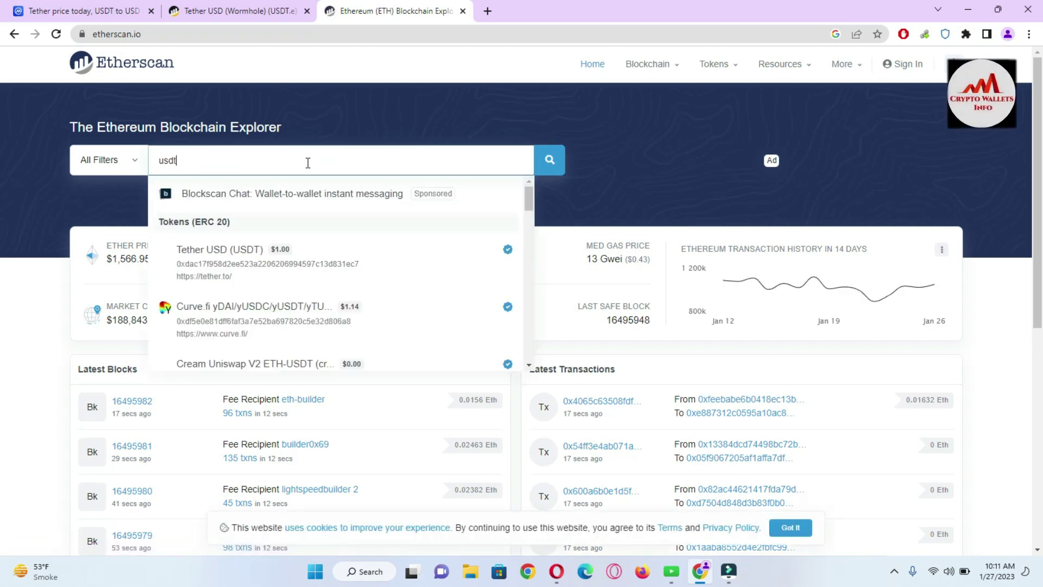
left_click(288, 265)
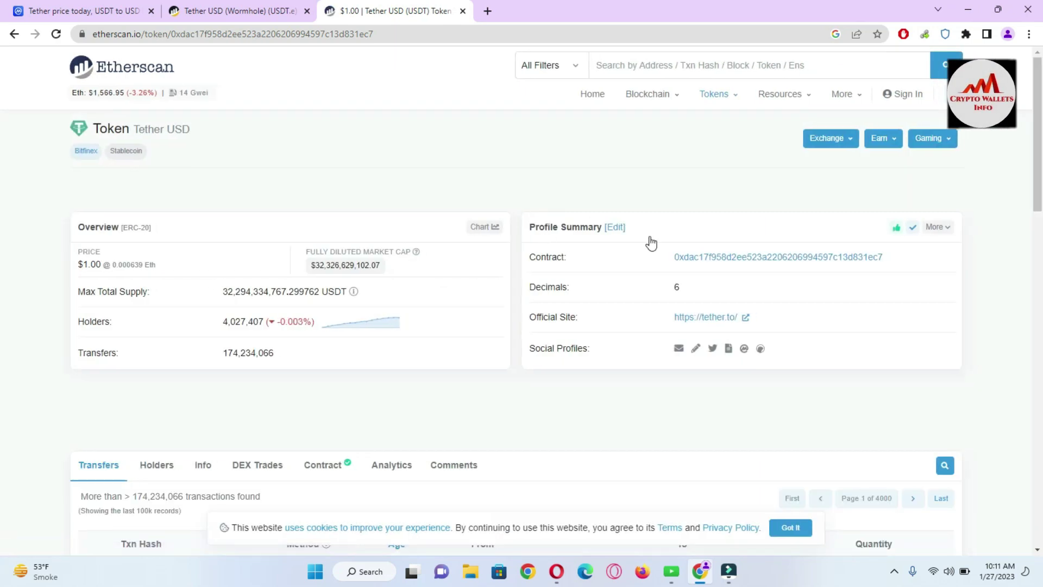
left_click(892, 257)
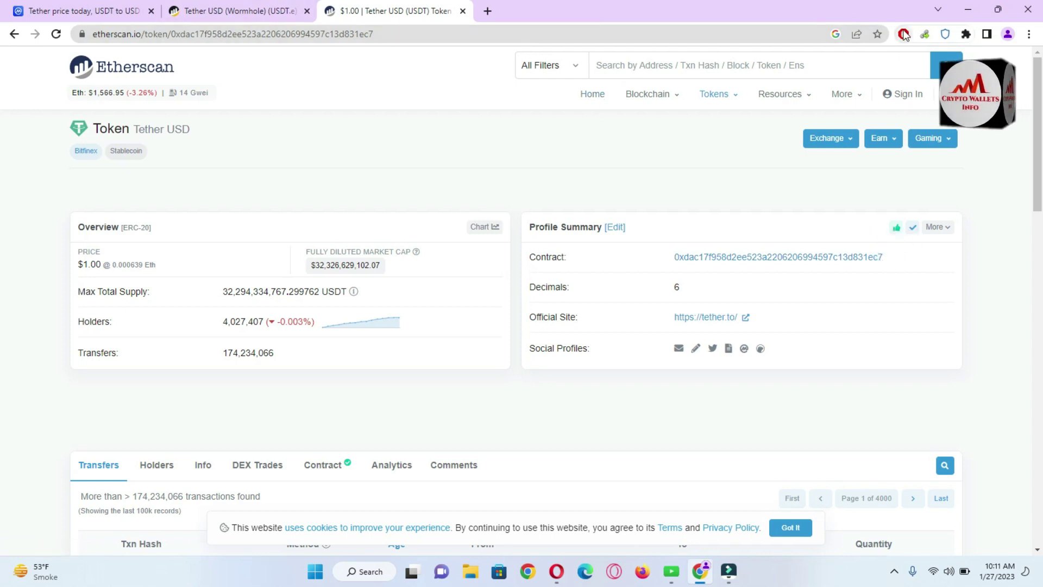
- Open the Trust Wallet extension and look over its token list and the BNB Smart Chain details
left_click(946, 35)
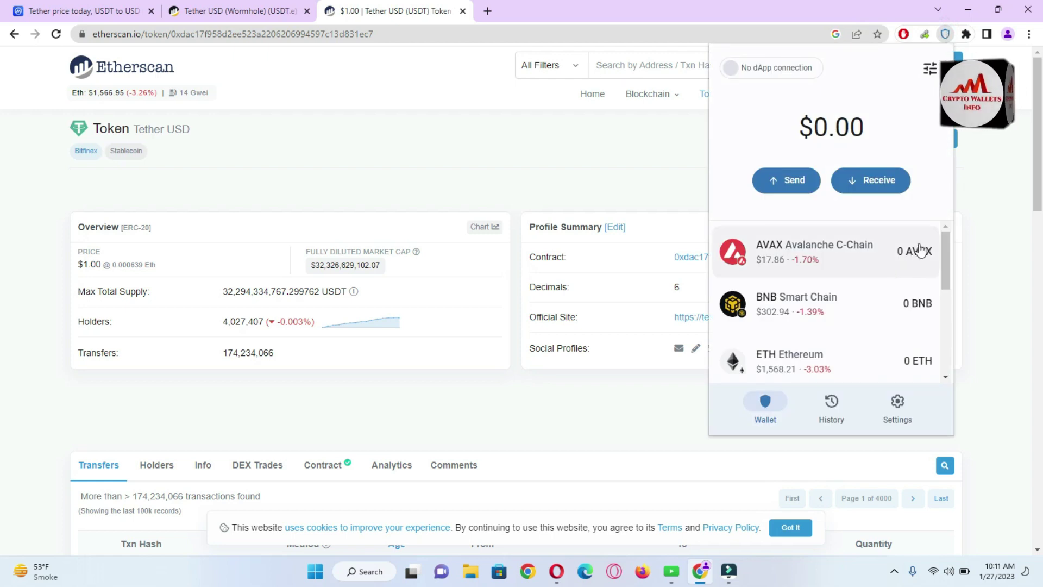
scroll(944, 245, "down", 3)
scroll(944, 246, "up", 3)
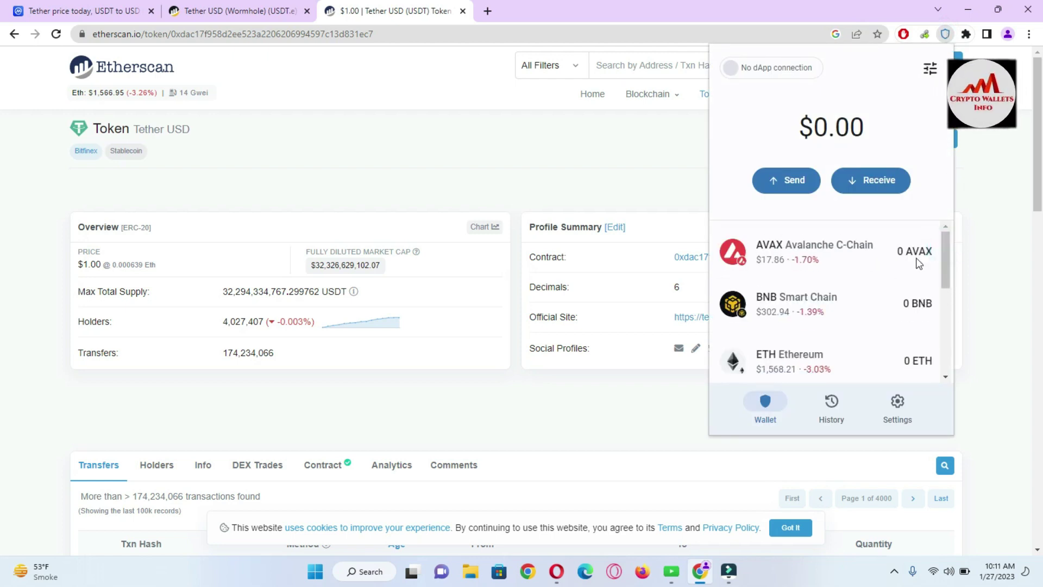
left_click(819, 321)
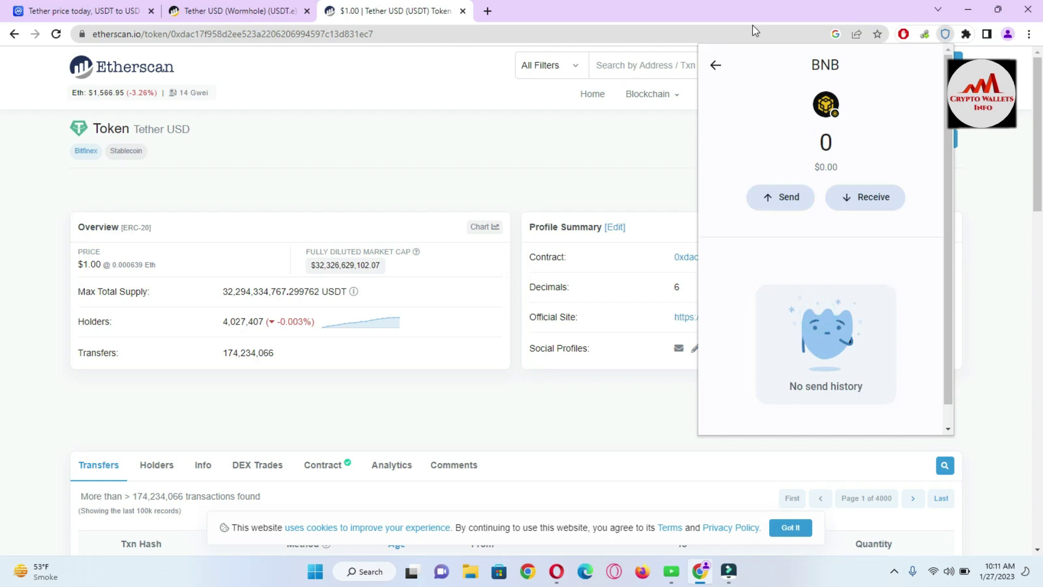
left_click(716, 66)
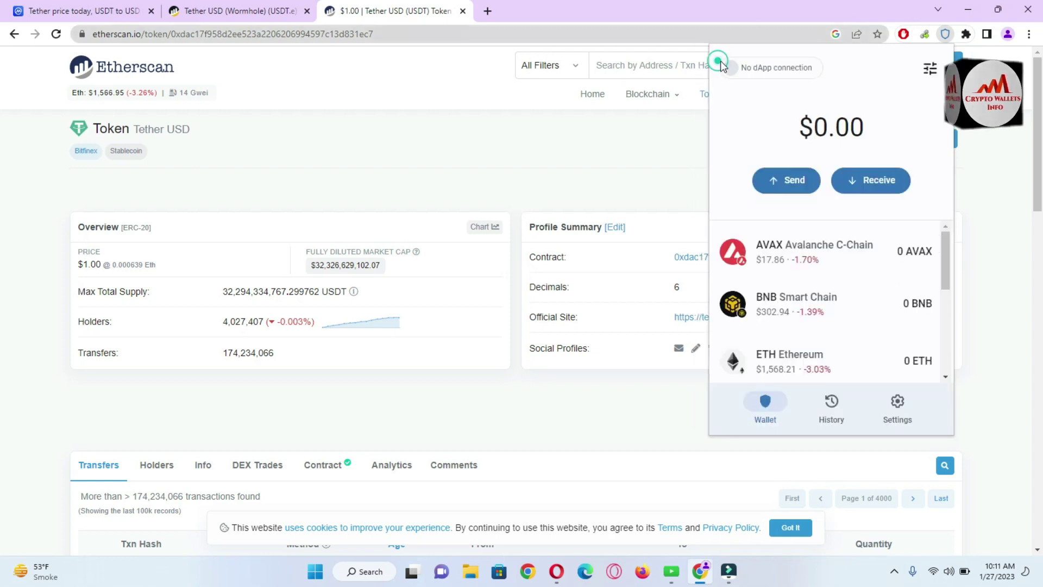
- Add USDT as a custom token on Ethereum with the copied contract address and check for it in the wallet's token list
left_click(930, 66)
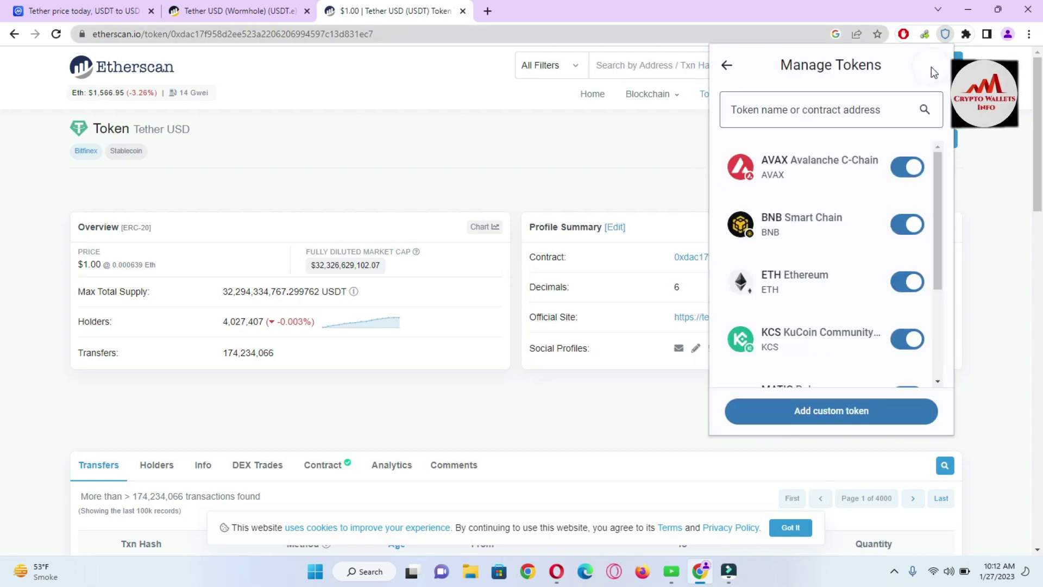
left_click(830, 414)
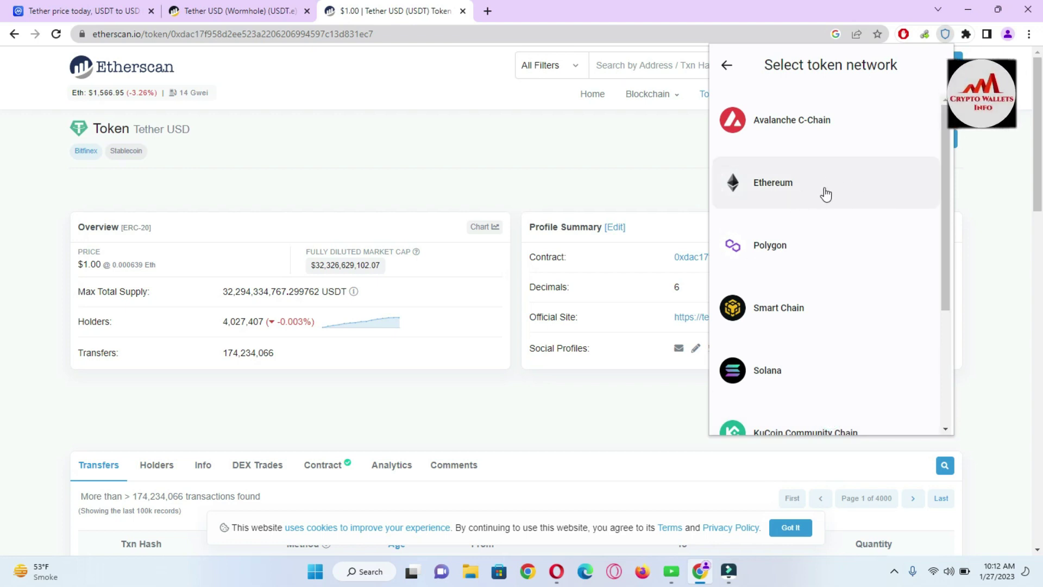
left_click(854, 183)
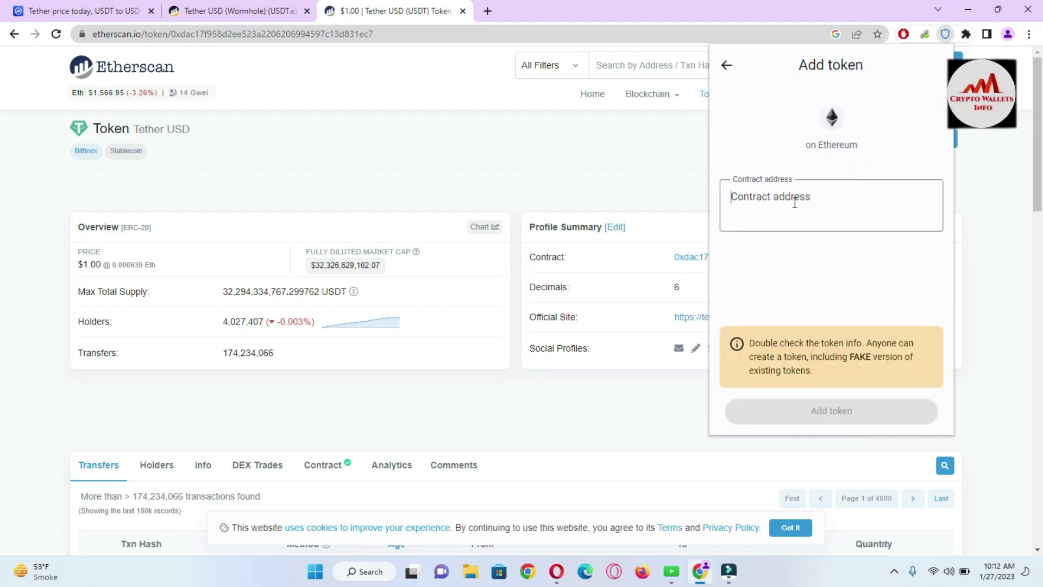
key("ctrl+v")
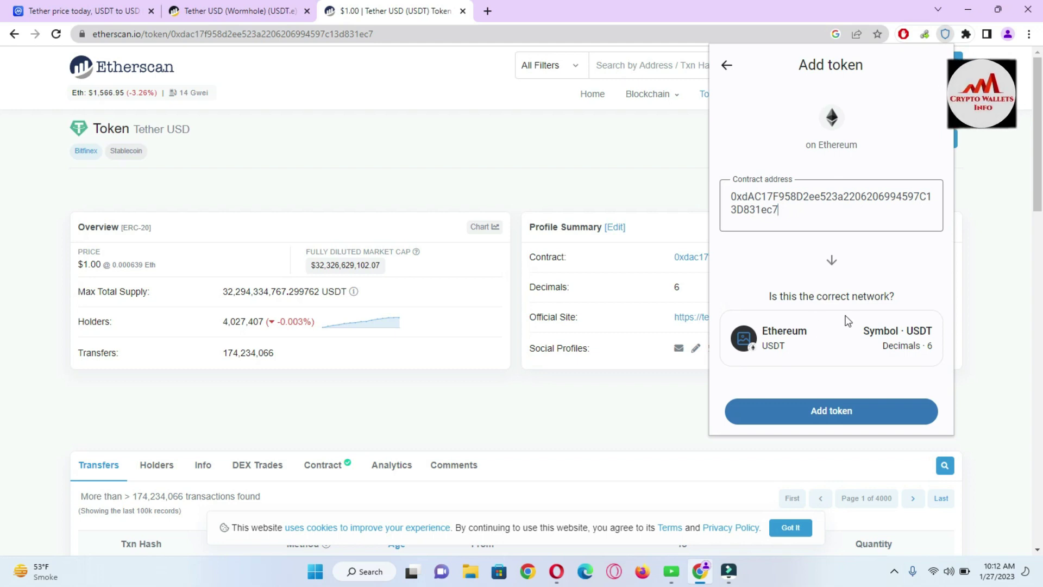
double_click(770, 331)
left_click_drag(864, 329, 937, 326)
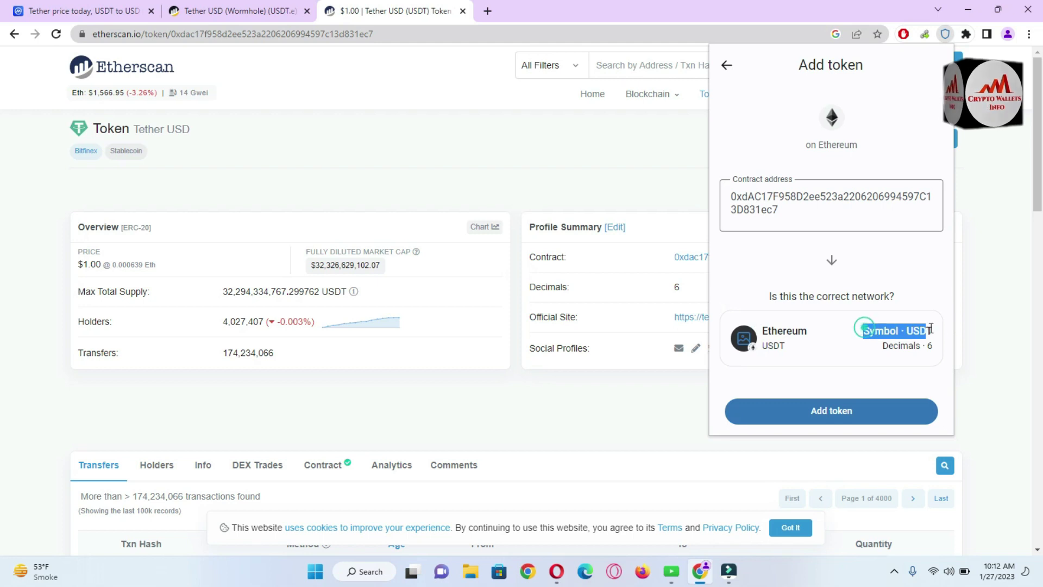
left_click(832, 412)
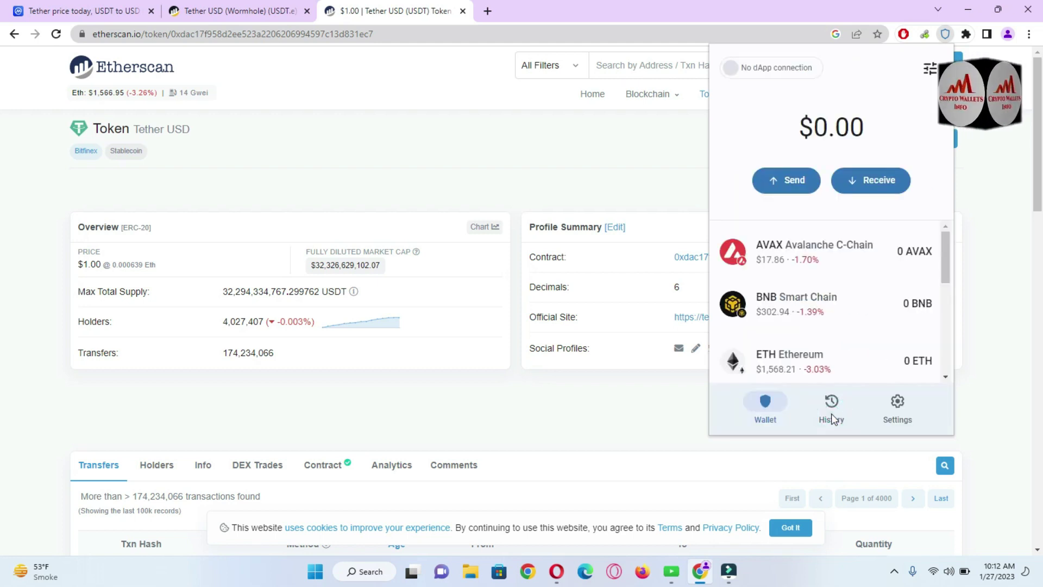
left_click_drag(946, 258, 946, 367)
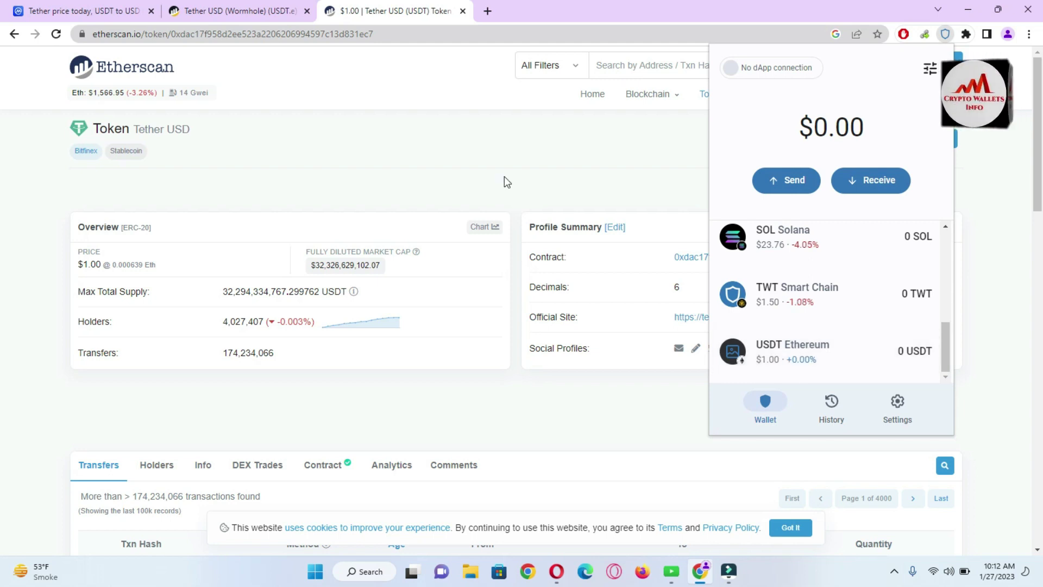
- Look up usdt on BscScan, open the Tether USD (Wormhole) (USDT) token and copy its contract address
left_click(220, 12)
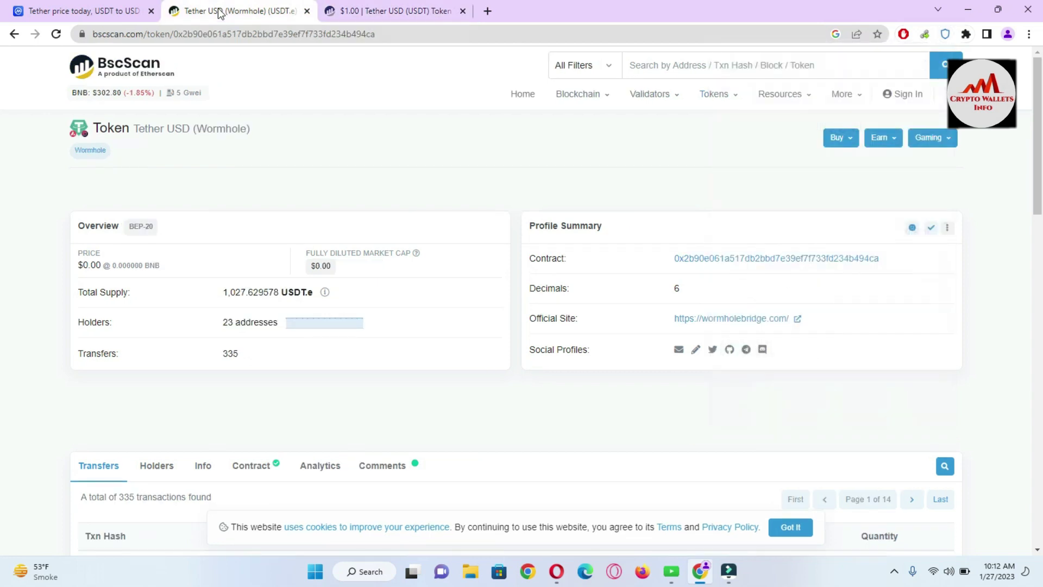
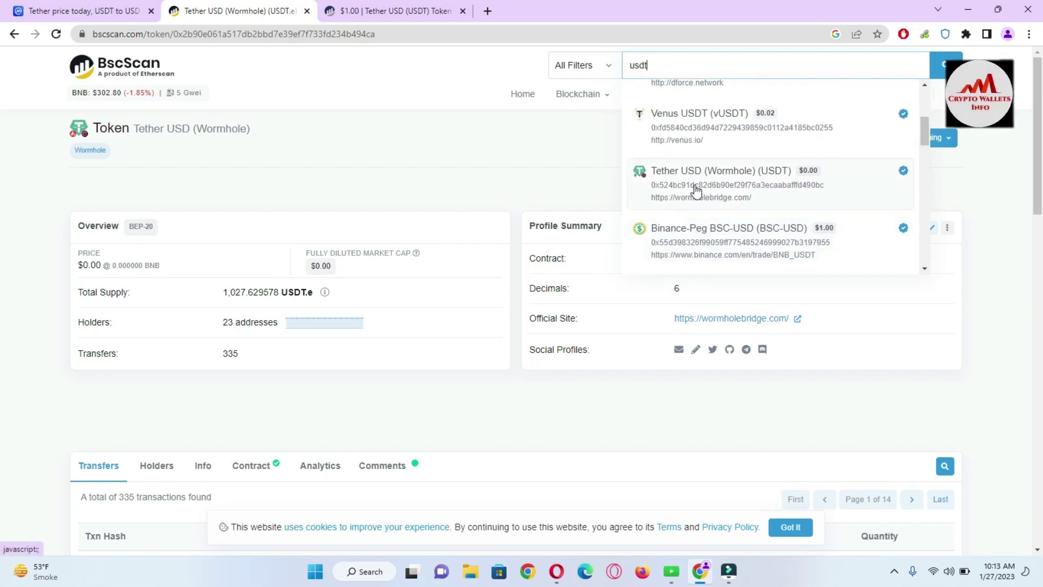
left_click(673, 185)
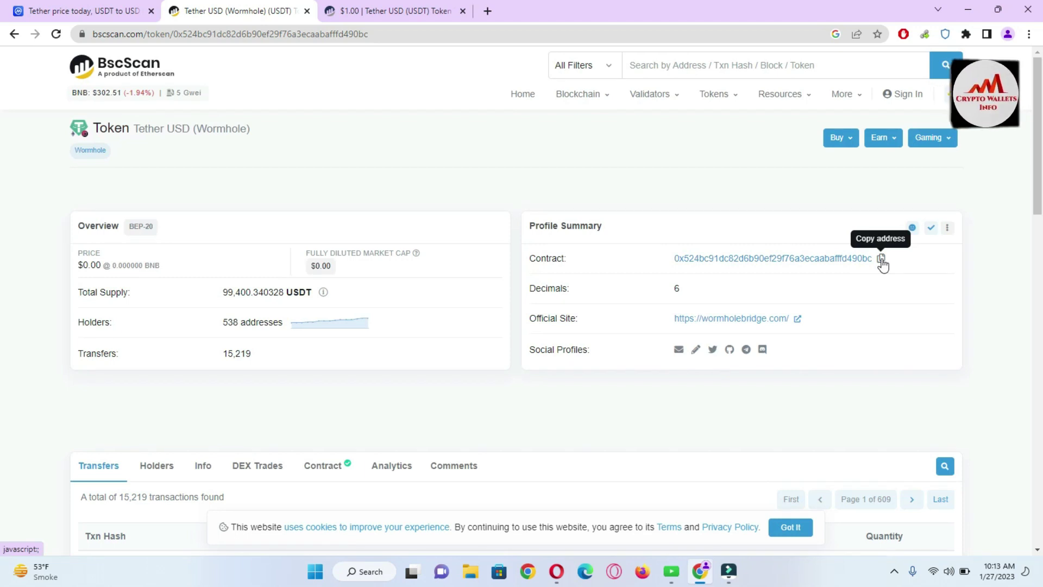
left_click(881, 259)
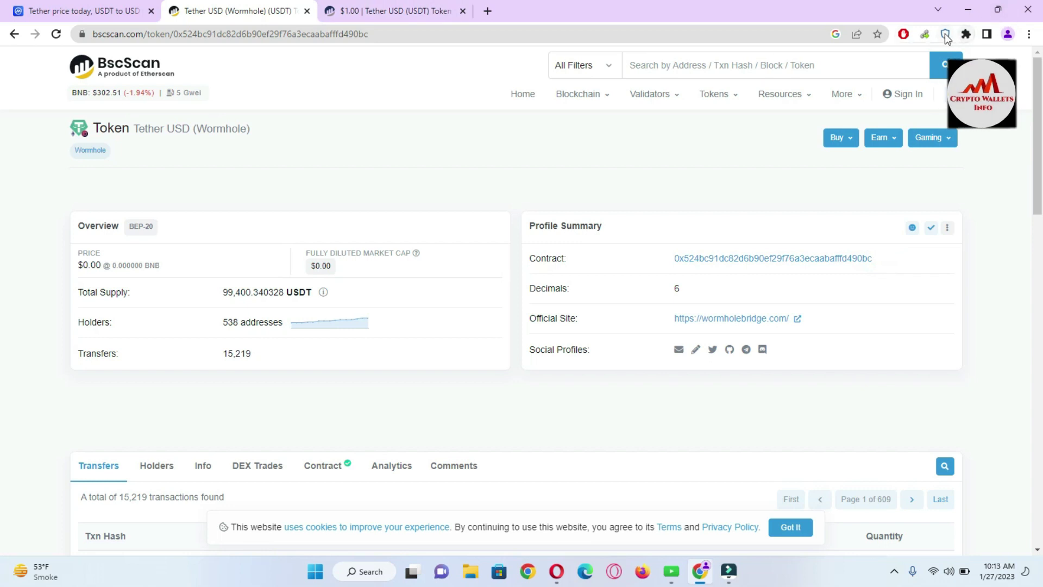
- Add USDT as a custom token on BNB Smart Chain with the copied contract address and check for it in the wallet's token list
left_click(945, 34)
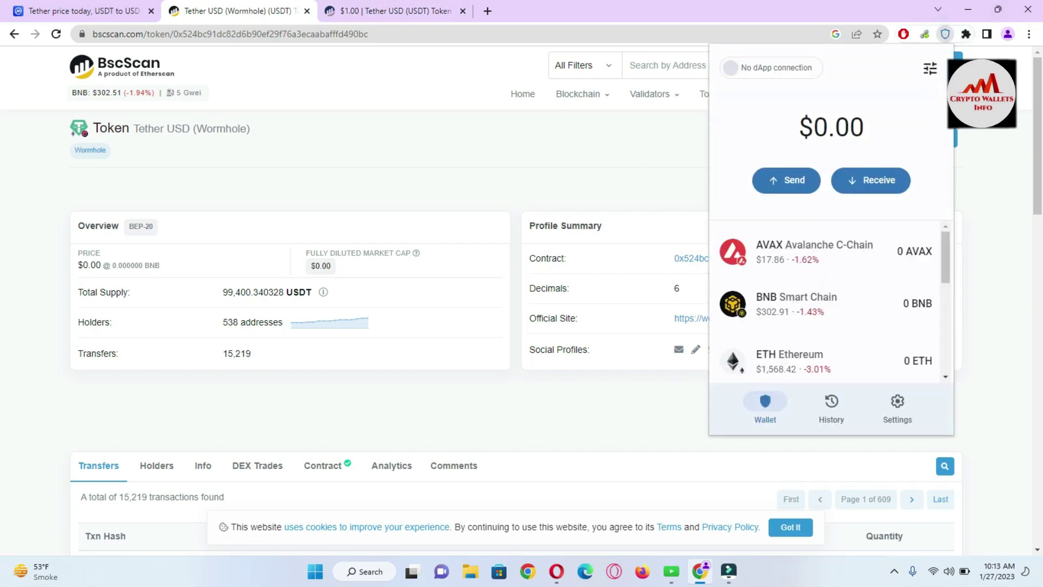
left_click(922, 70)
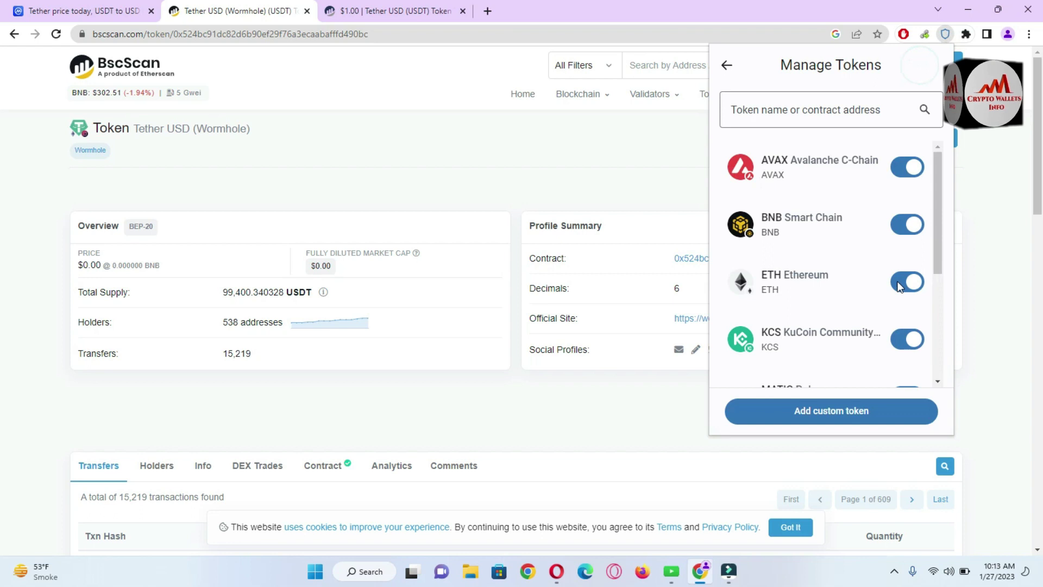
left_click(847, 413)
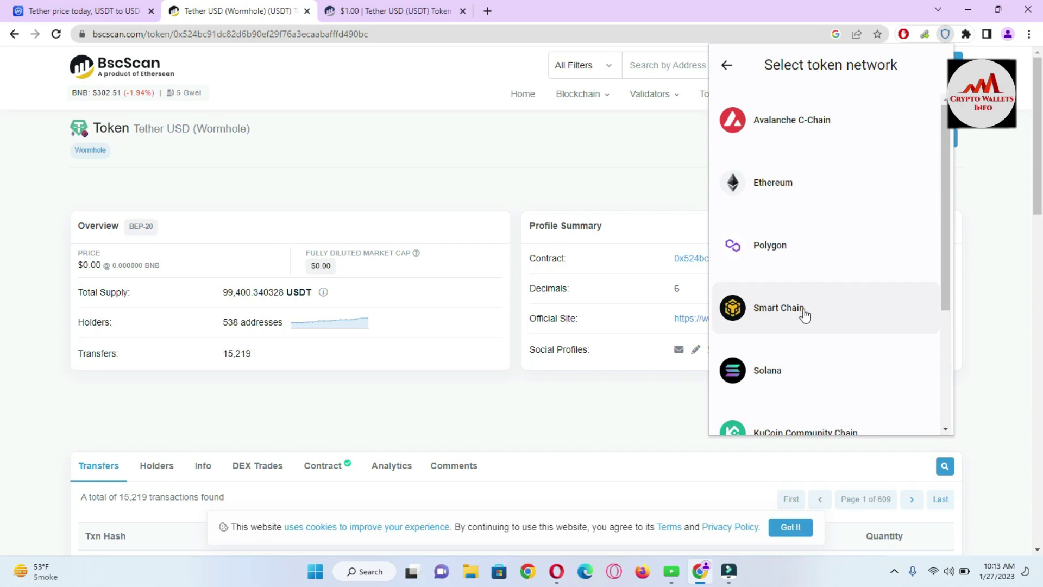
left_click(788, 318)
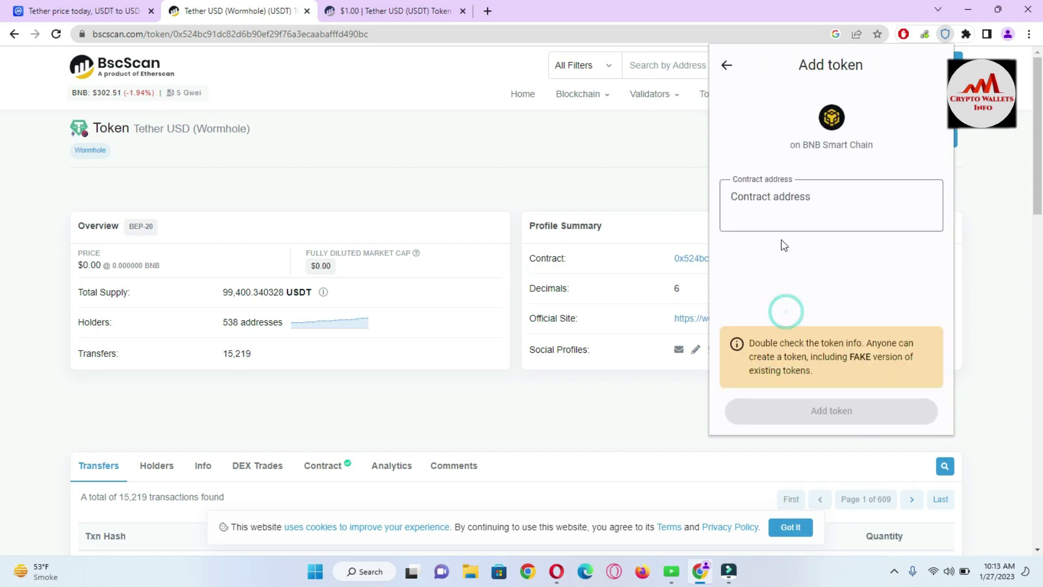
key("ctrl+v")
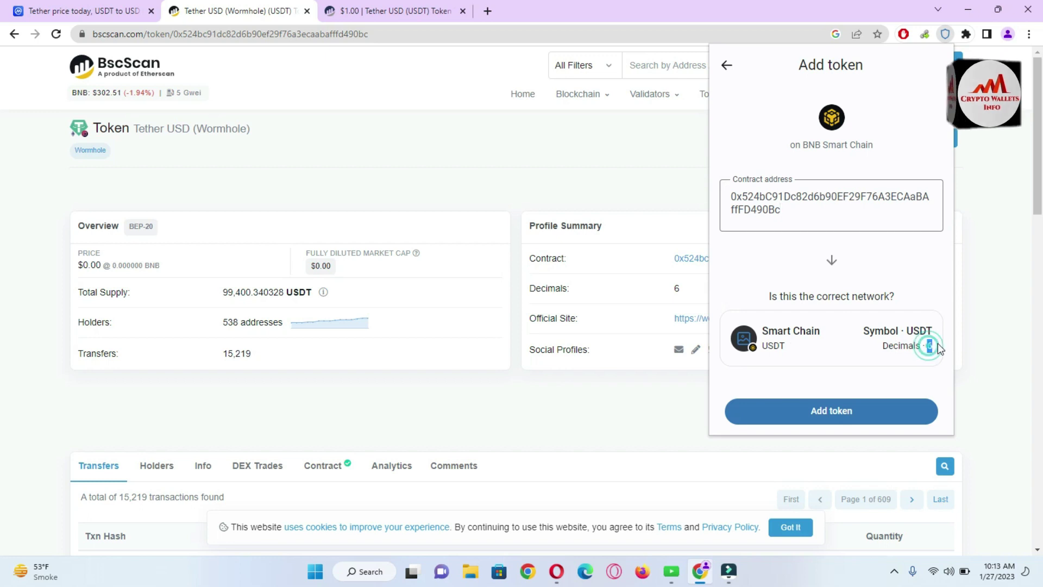
left_click_drag(907, 332, 934, 329)
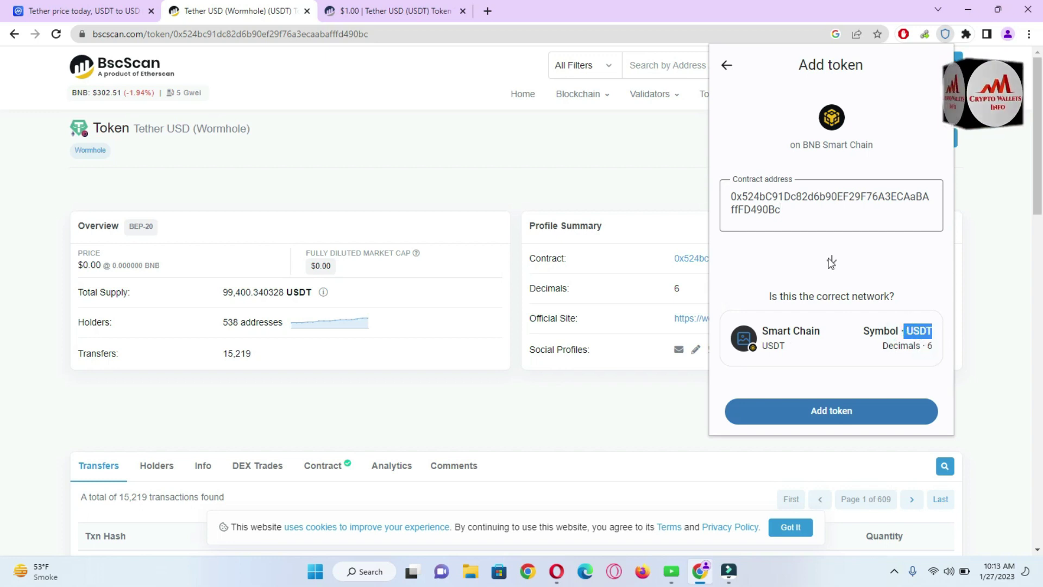
left_click_drag(762, 331, 821, 331)
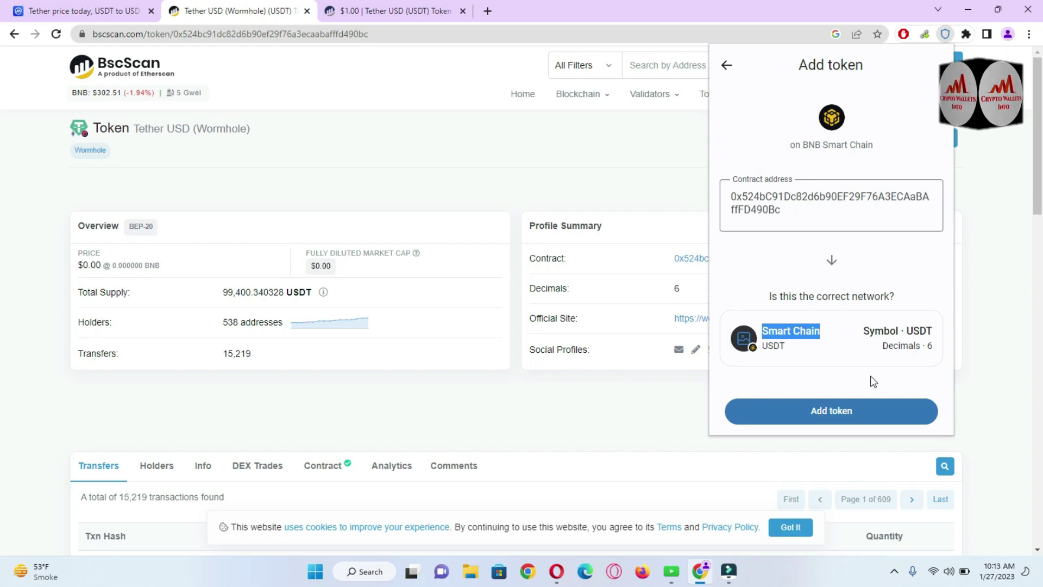
left_click(826, 413)
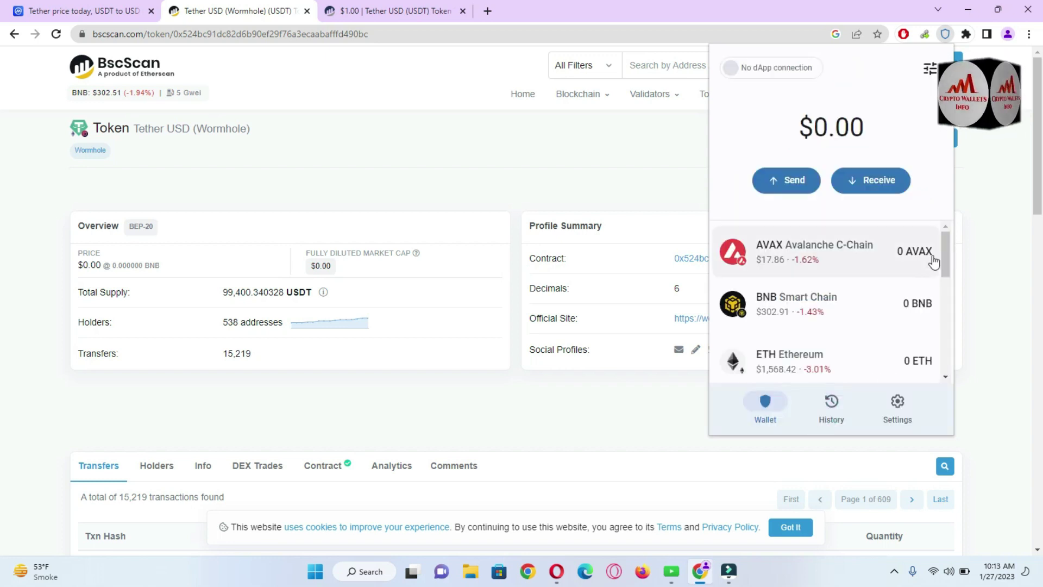
left_click_drag(945, 249, 955, 360)
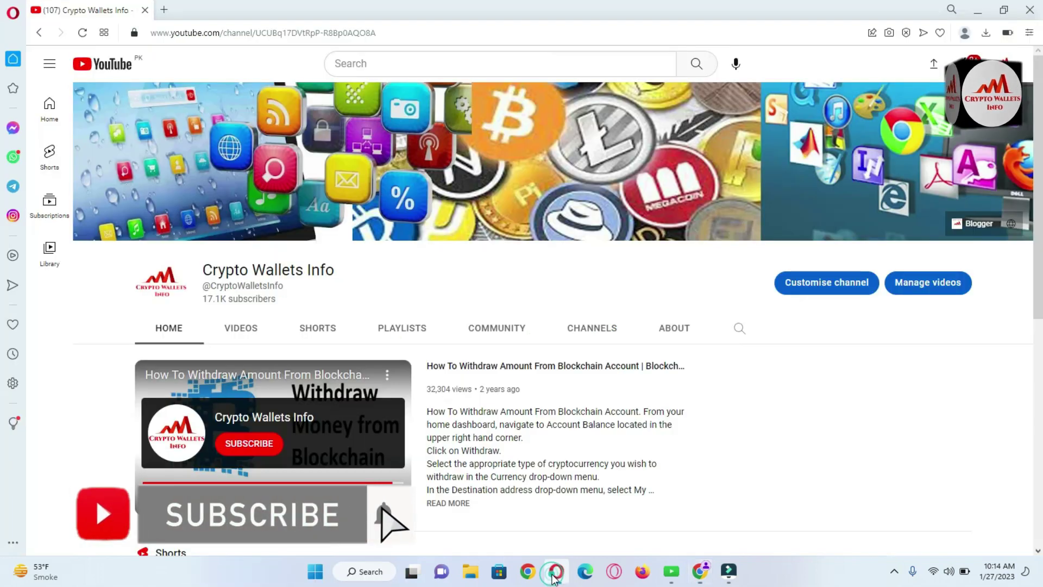
- Switch to Opera and look over the home page of the Crypto Wallets Info YouTube channel
left_click(556, 571)
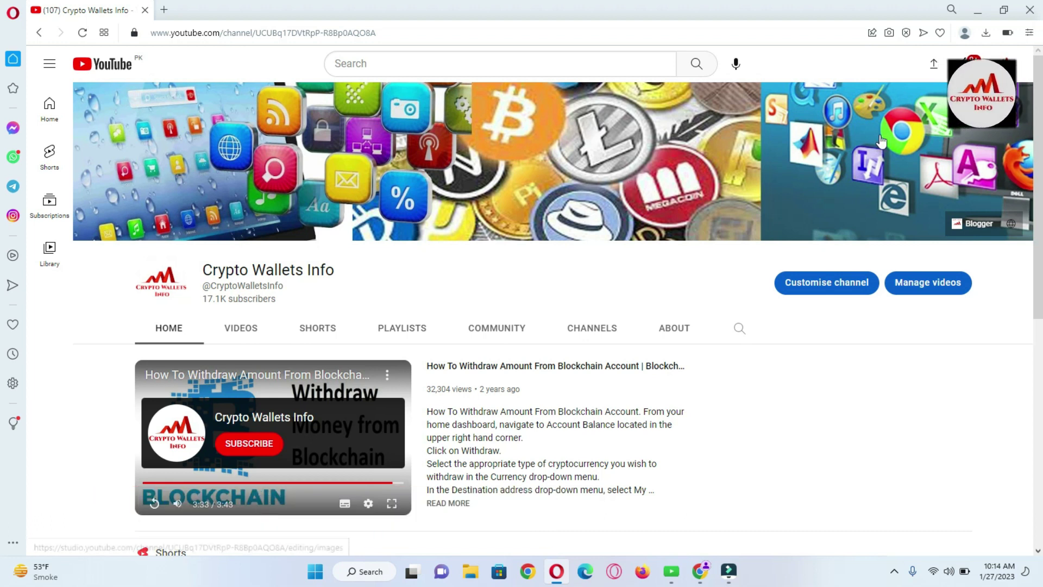
scroll(522, 326, "down", 8)
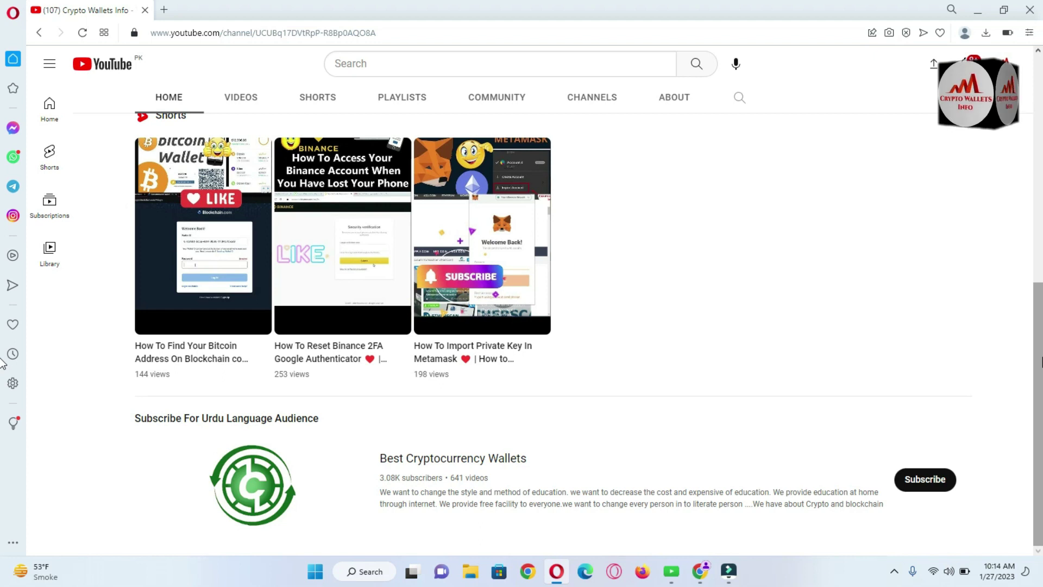
left_click(894, 572)
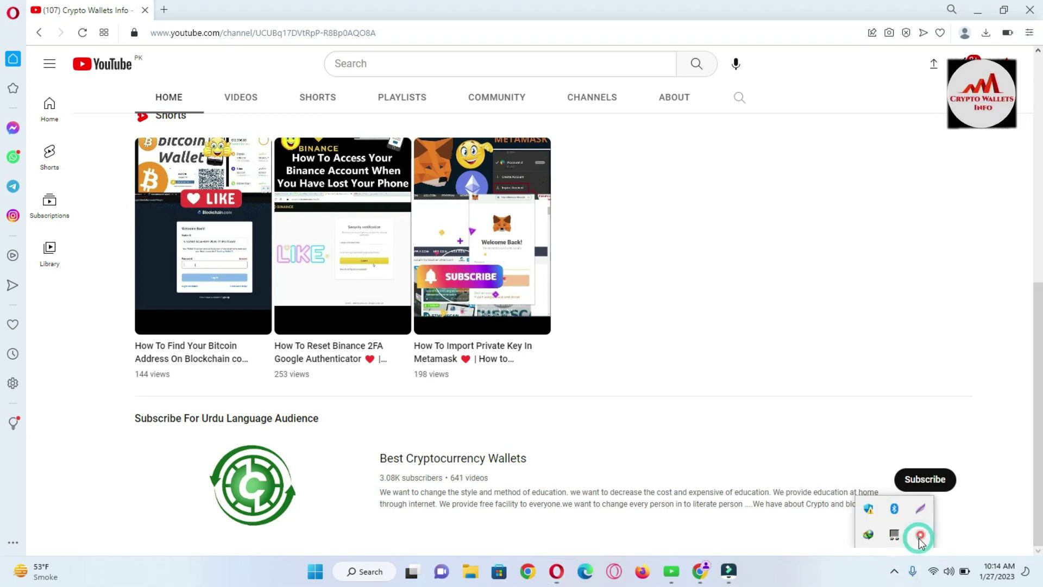